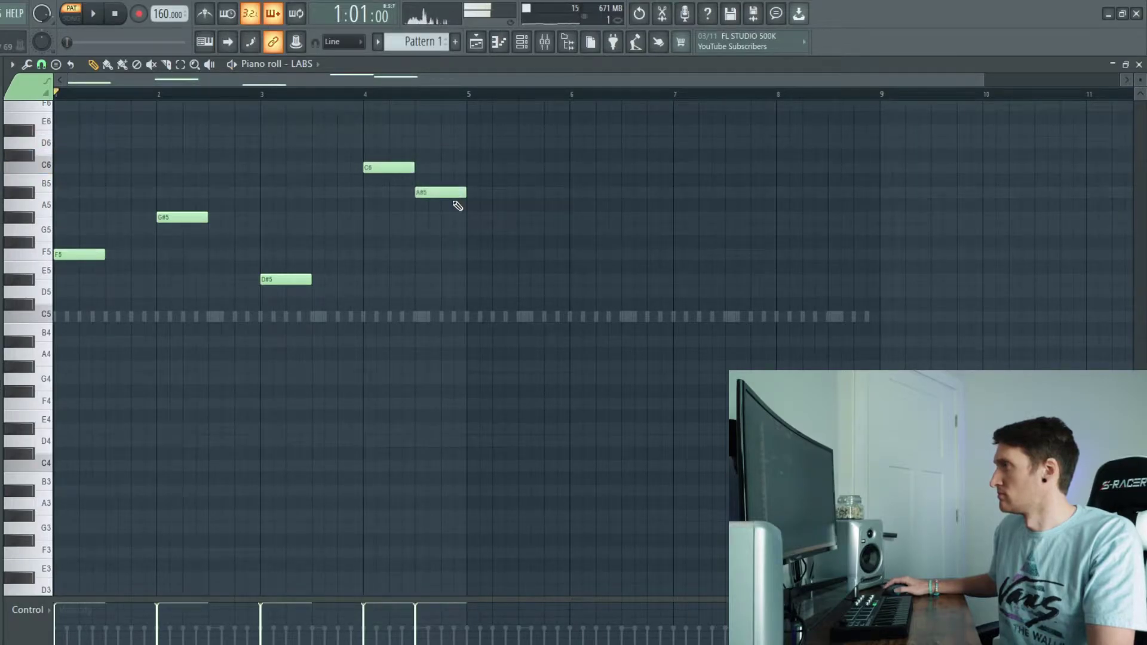
Play the LABS melody in bars 1 to 4 and look over its notes in the piano roll
key(space)
scroll(425, 240, up, 2)
scroll(423, 244, down, 2)
scroll(425, 245, up, 1)
scroll(425, 246, down, 1)
scroll(426, 246, up, 1)
scroll(427, 246, down, 1)
key(space)
Duplicate the five-note melody of bars 1 to 4 into bars 5 to 8
drag(553, 430, 84, 113)
scroll(143, 312, up, 1)
drag(86, 280, 498, 280)
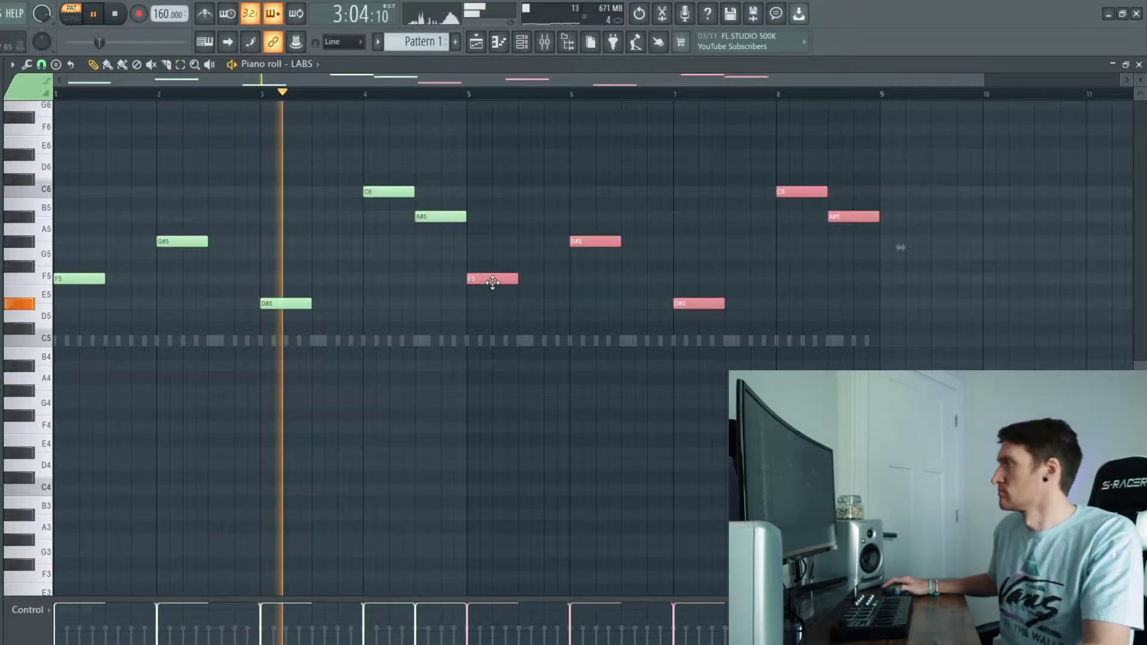
click(503, 352)
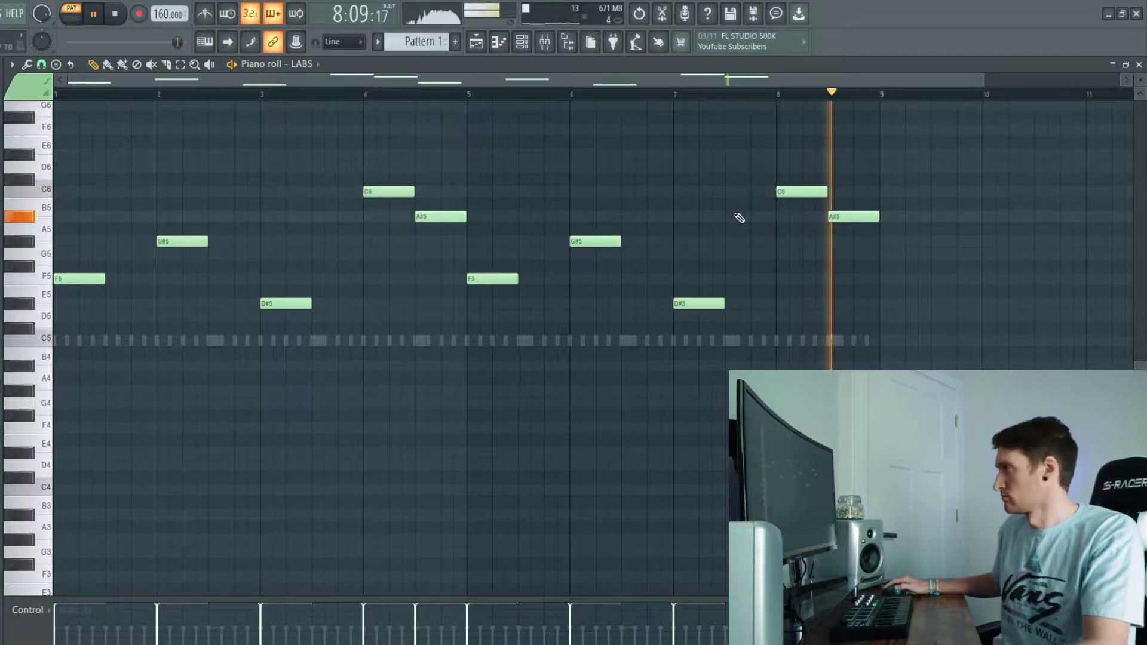
Lower the two melody notes in bar 8 to A#5 and D#5, and open the LABS channel from the channel rack
drag(845, 217, 845, 303)
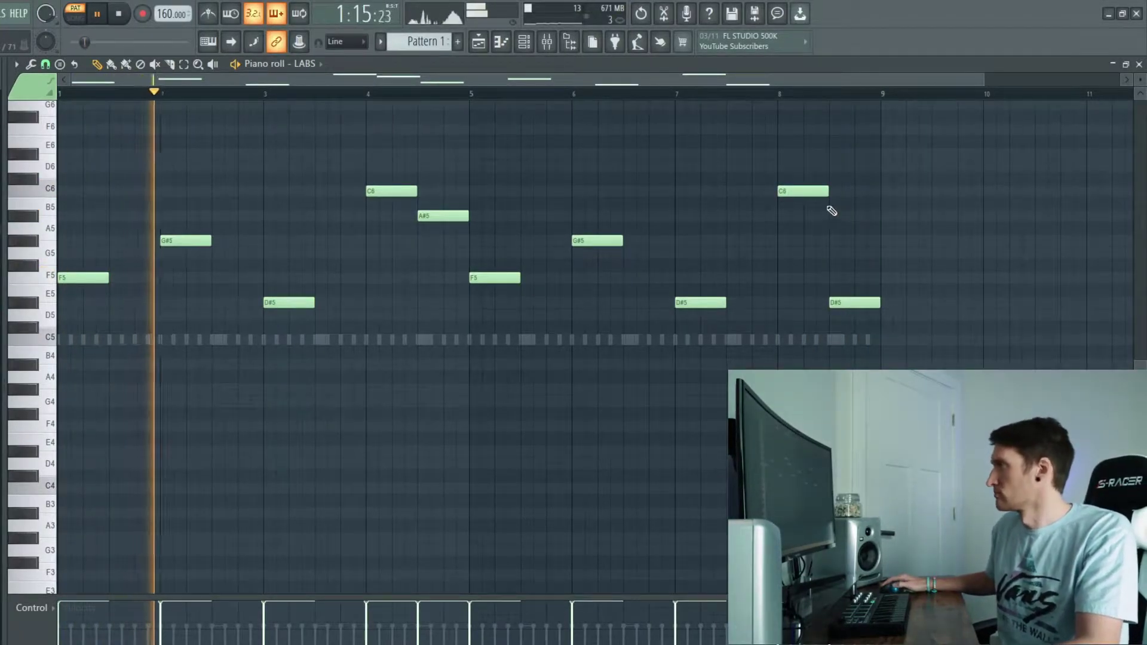
drag(815, 191, 811, 223)
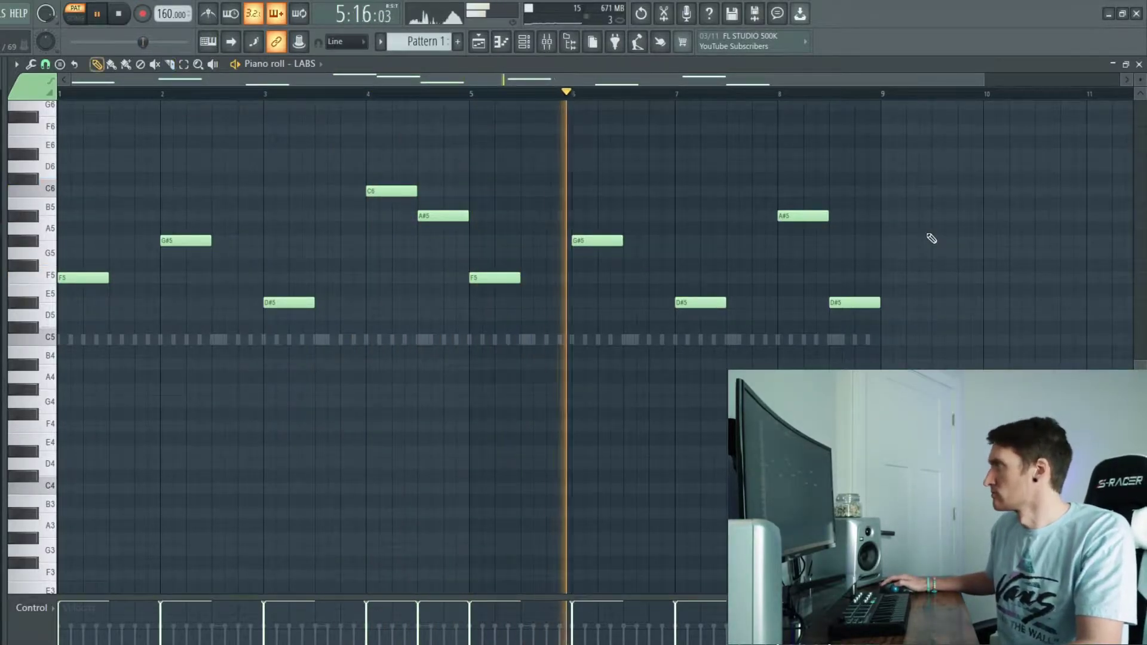
click(524, 41)
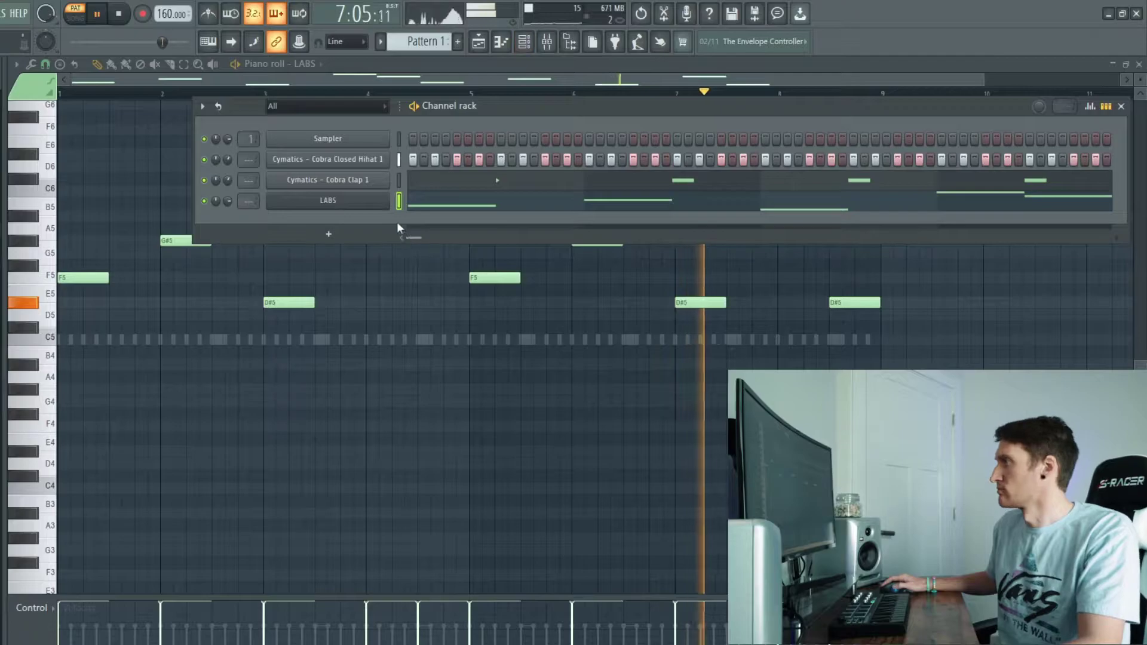
click(356, 199)
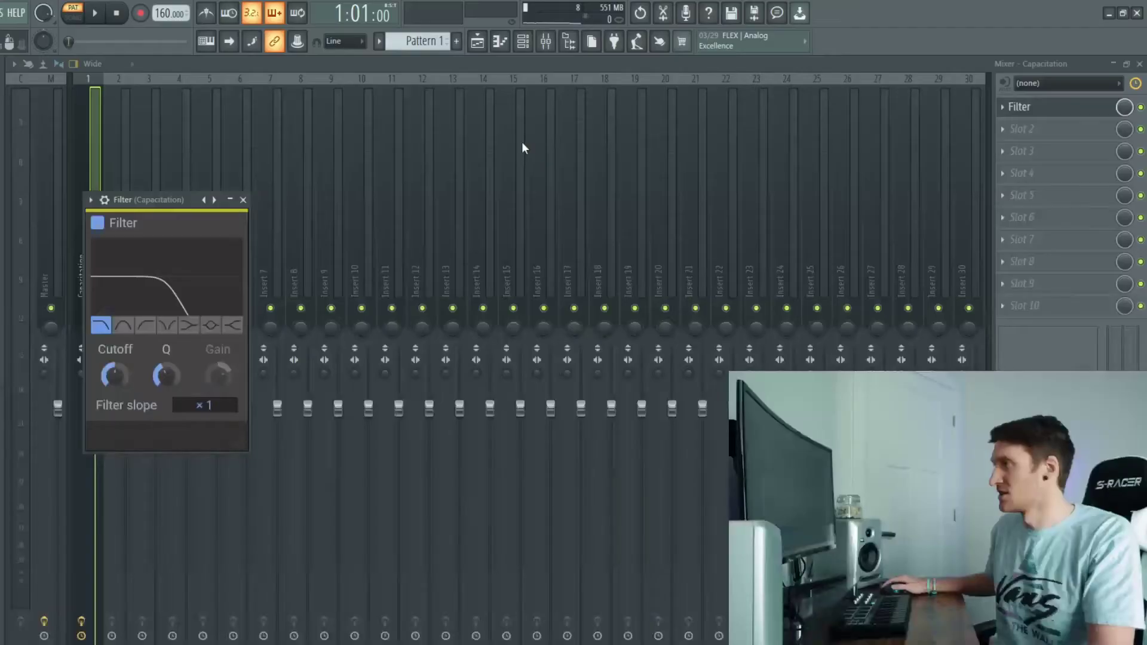
Replace the Filter in the Capacitation mixer track's first effect slot with Fruity Love Philter and close the effect window
key(space)
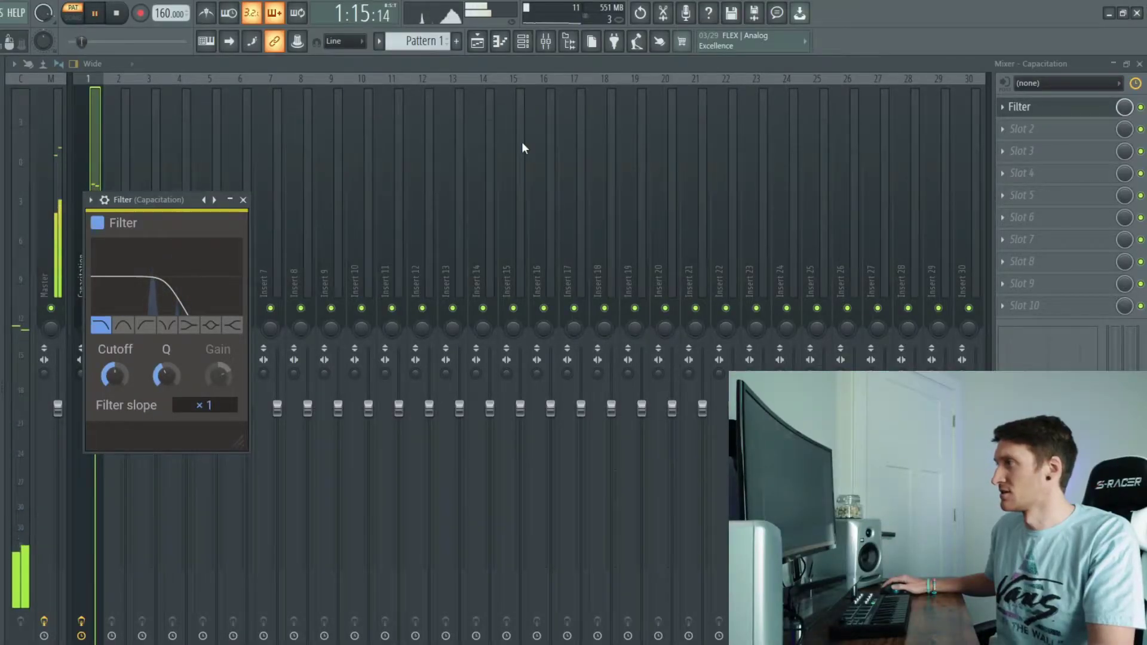
click(1015, 107)
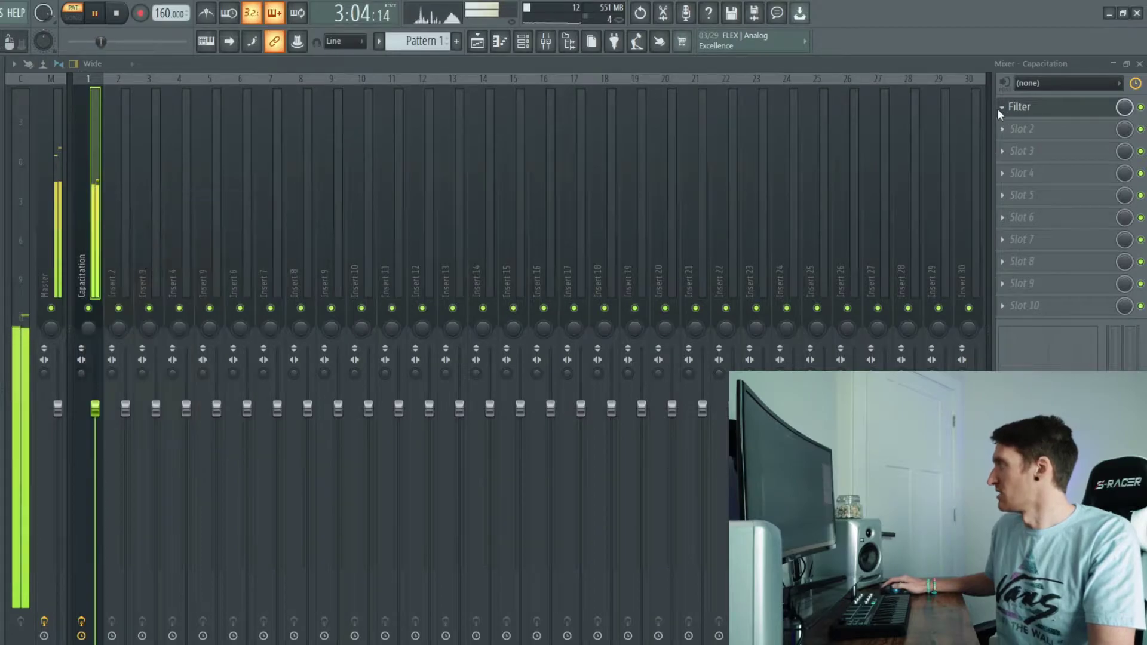
click(1002, 107)
mouse_move(1012, 124)
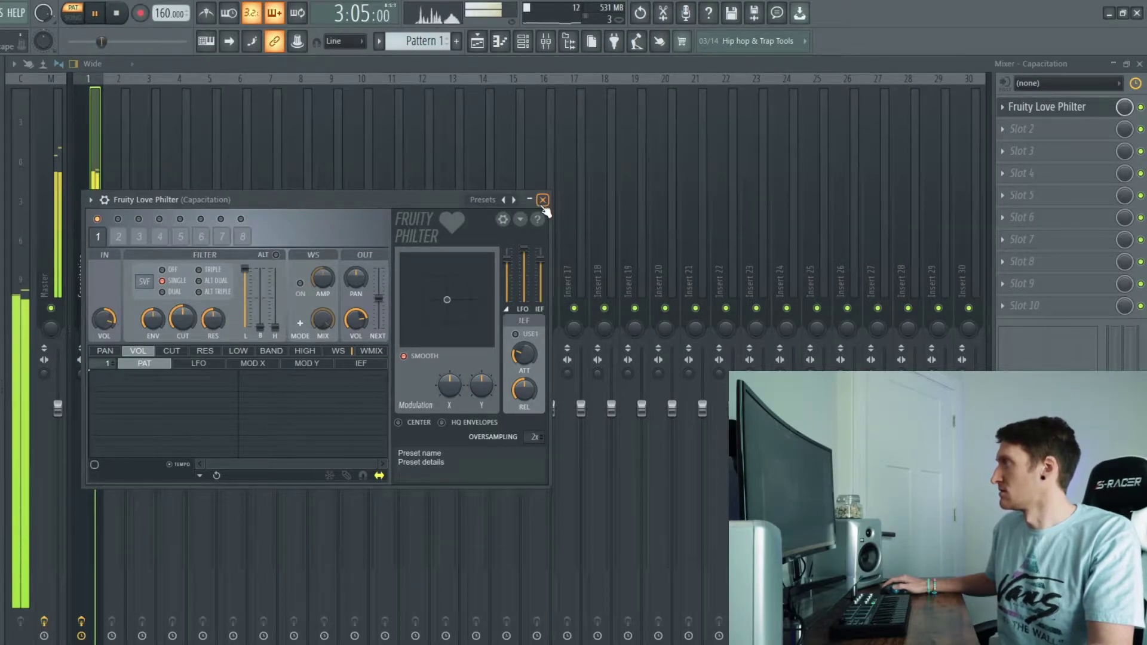
click(543, 202)
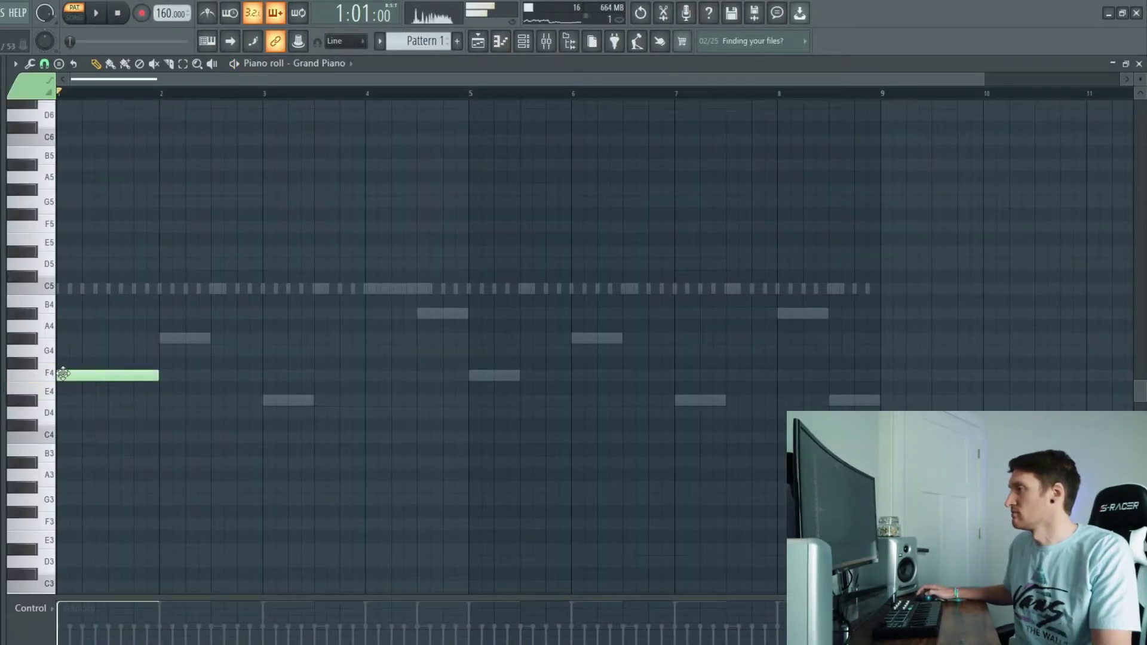
Place a one-bar G#4 note in bar 2 of the Grand Piano part
key(space)
click(154, 340)
key(space)
Try a C5 note over the second half of bar 2, cut off at the start of bar 3
mouse_move(213, 342)
mouse_down()
mouse_move(232, 339)
mouse_move(263, 275)
mouse_up()
click(215, 289)
key(c)
key(p)
key(space)
right_click(259, 291)
key(space)
key(ctrl+z)
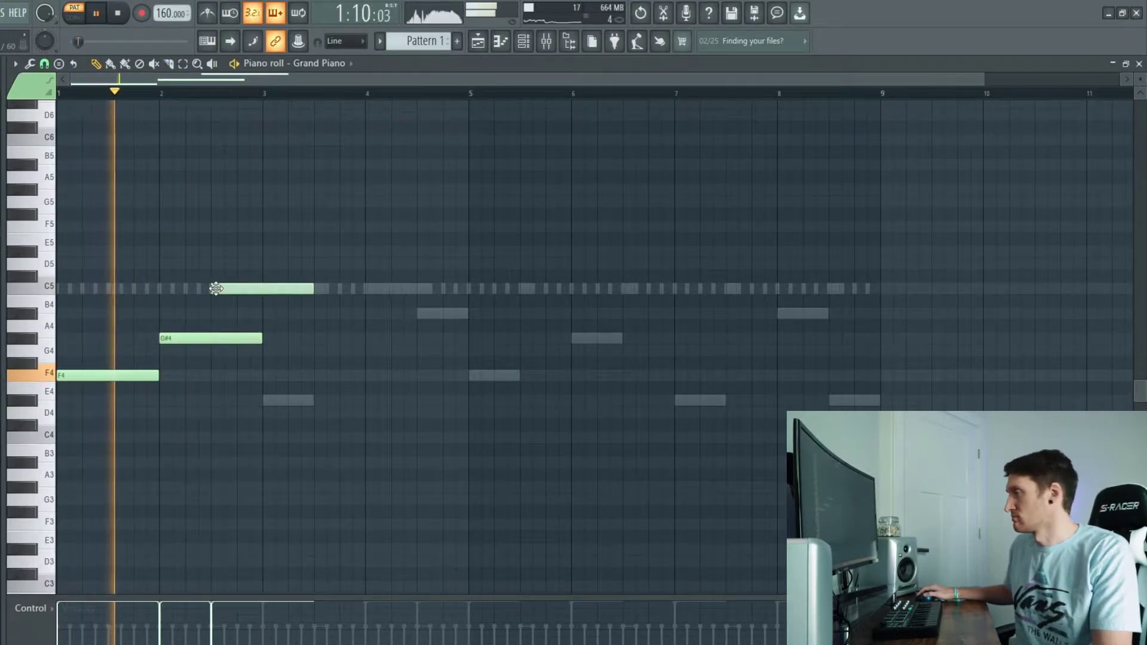
right_click(277, 290)
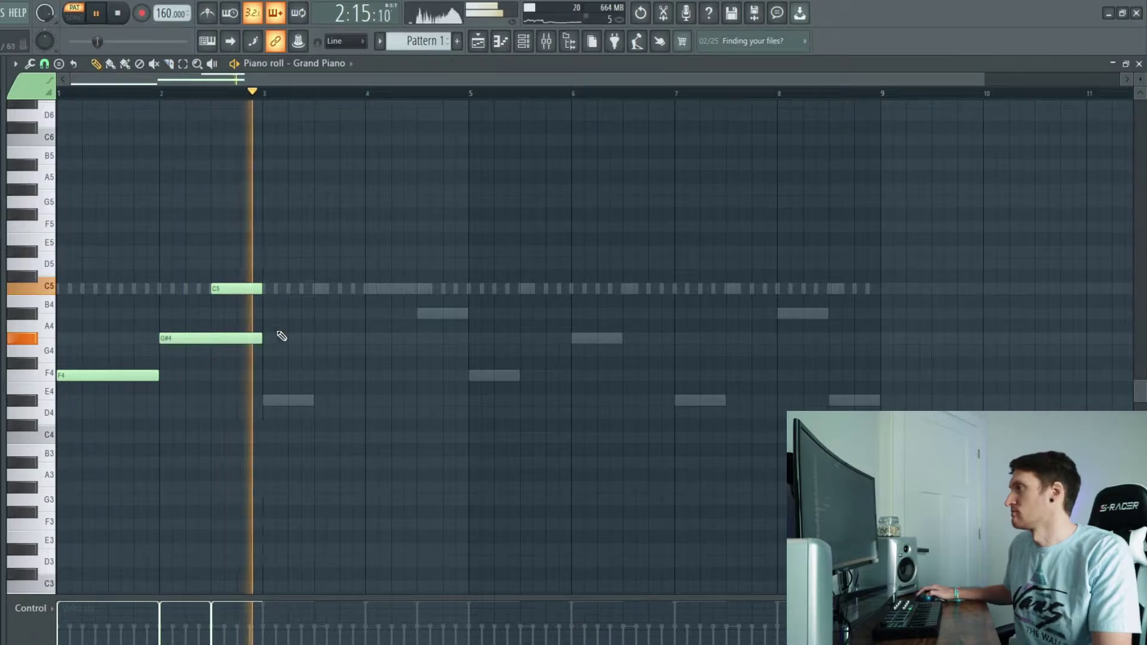
key(space)
Add D#4 in bar 3 and C5 and A#4 in bar 4, removing the C5 note from bar 2
mouse_move(363, 400)
mouse_down()
mouse_move(313, 400)
mouse_move(365, 400)
mouse_up()
right_click(254, 288)
click(383, 288)
click(430, 313)
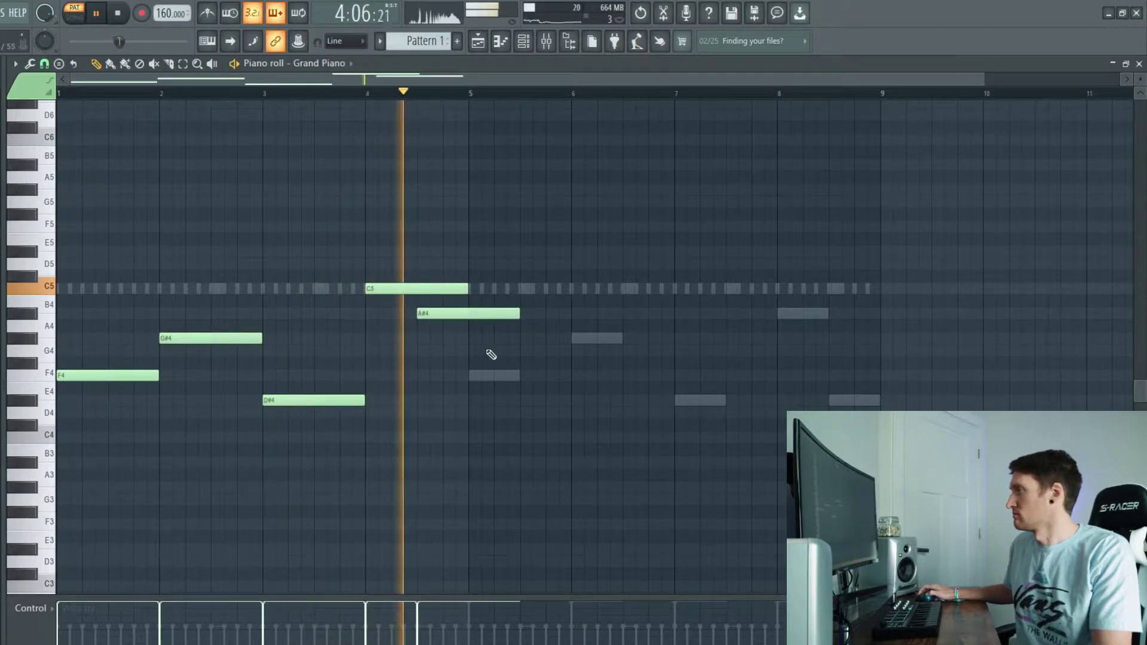
Place F4 in bar 5, G#4 in bar 6, D#4 in bar 7, and A#4 and D#4 in bar 8
click(479, 387)
drag(507, 387, 507, 375)
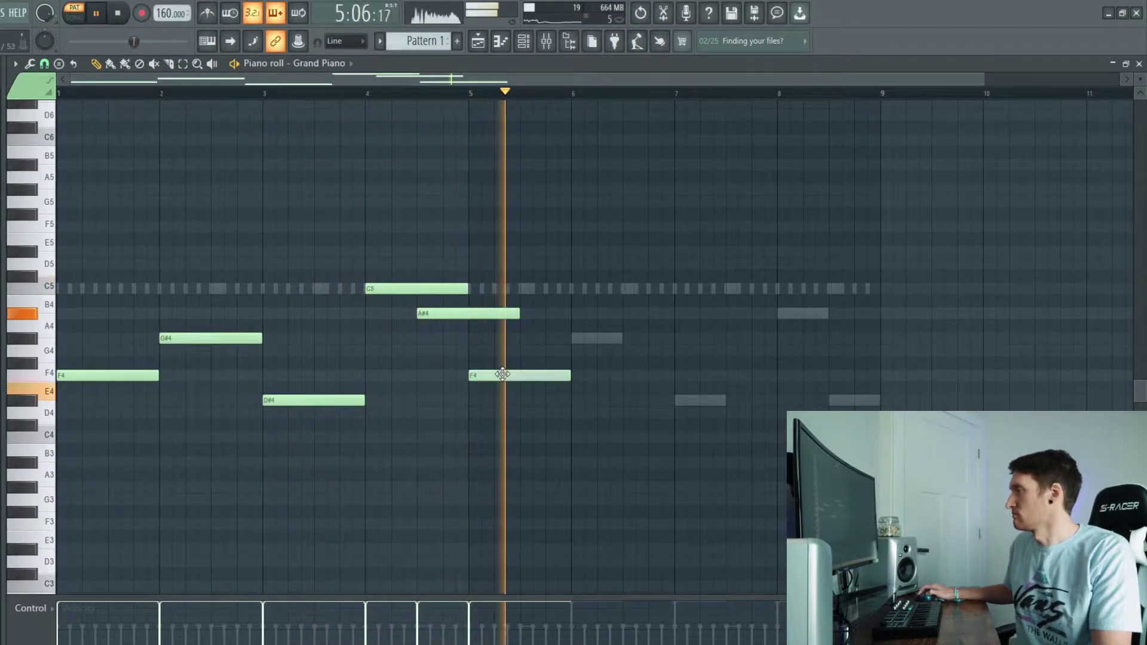
click(583, 338)
click(687, 400)
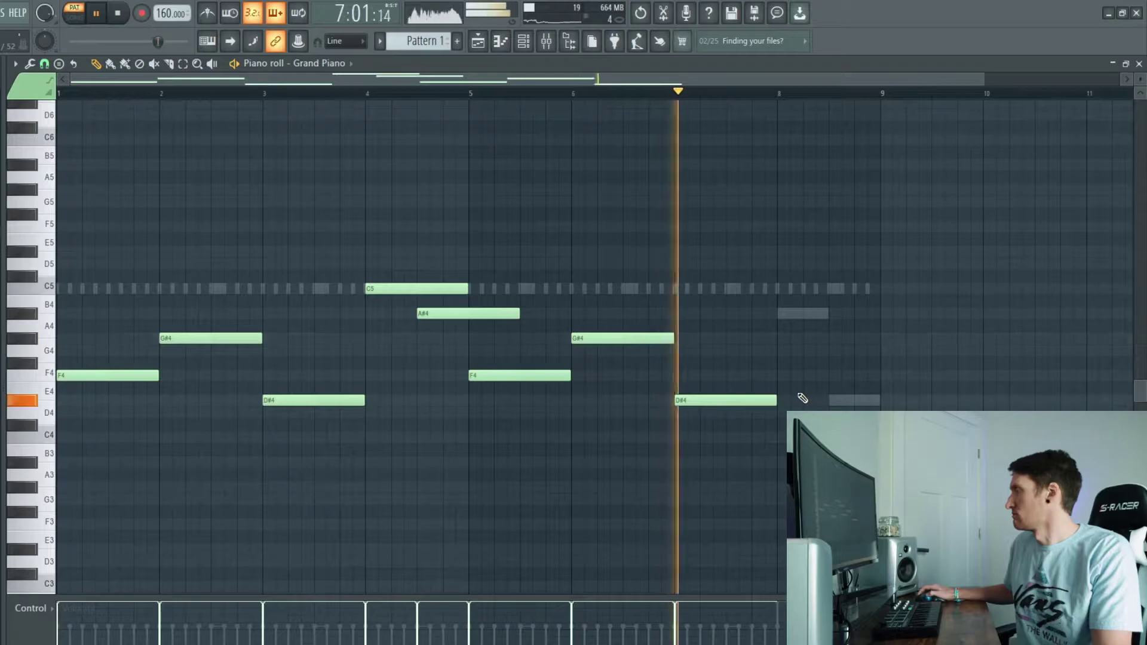
click(791, 313)
click(836, 400)
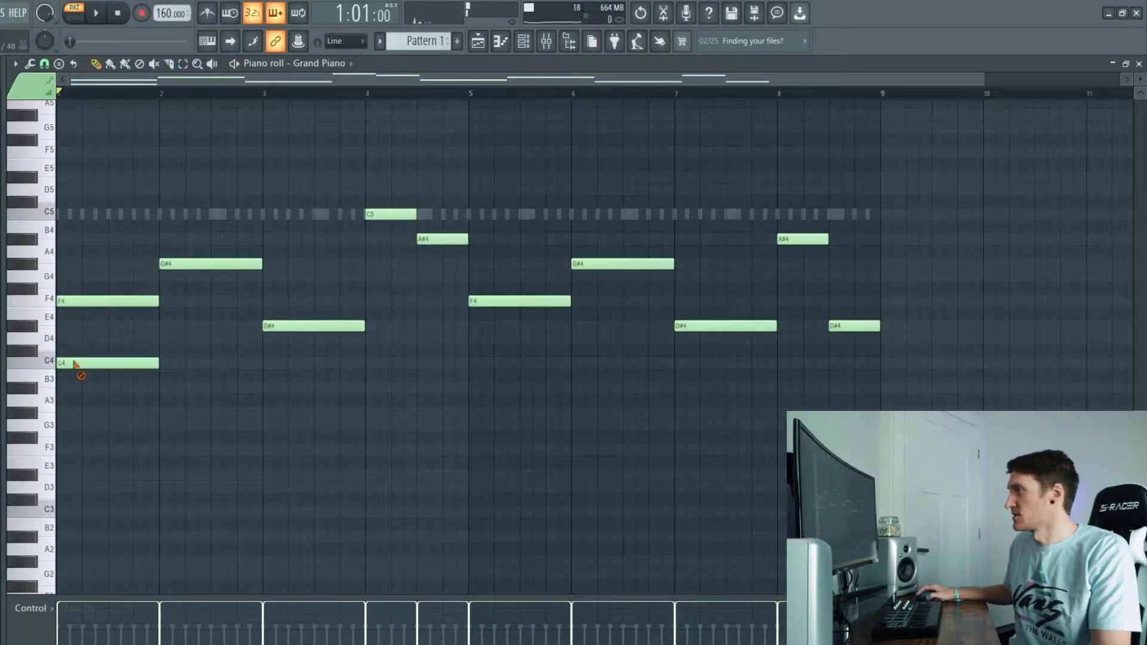
Delete the C4 note in bar 1 and copy all piano notes a fifth higher, starting on C5
right_click(76, 363)
scroll(463, 399, up, 3)
key(space)
drag(99, 233, 1011, 486)
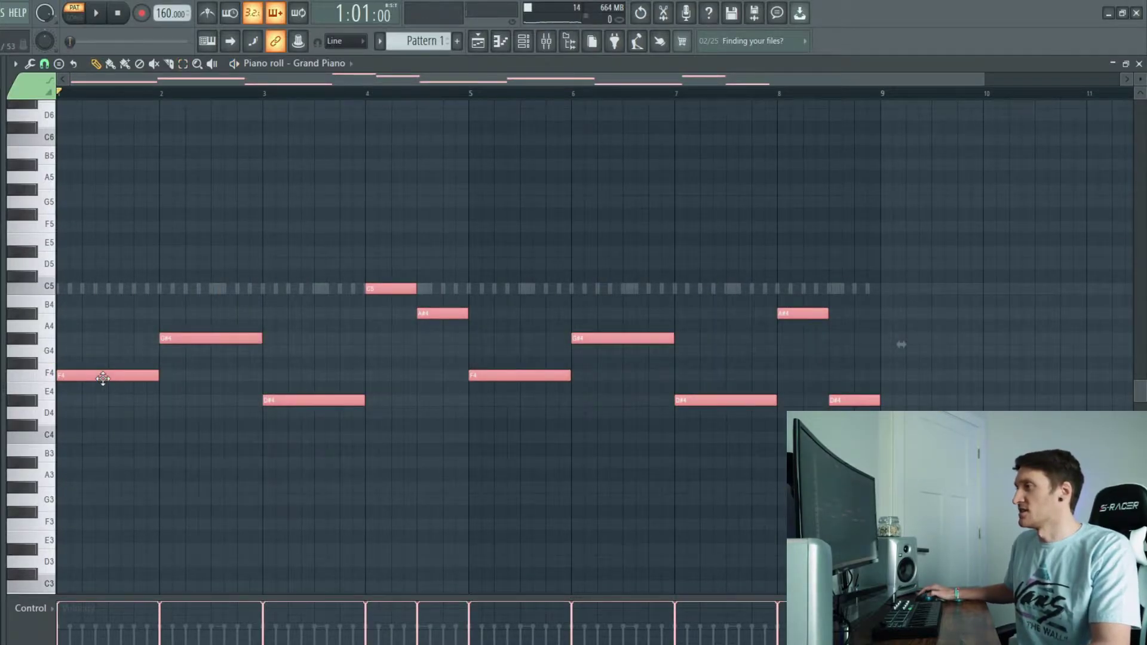
drag(103, 373, 91, 290)
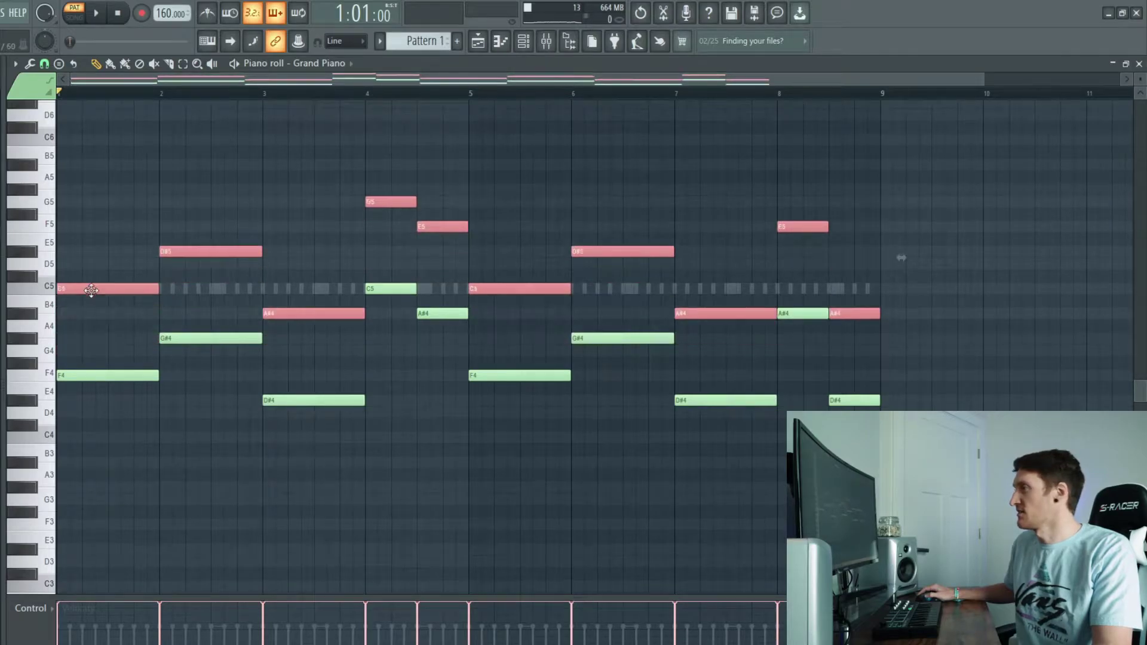
click(249, 420)
key(space)
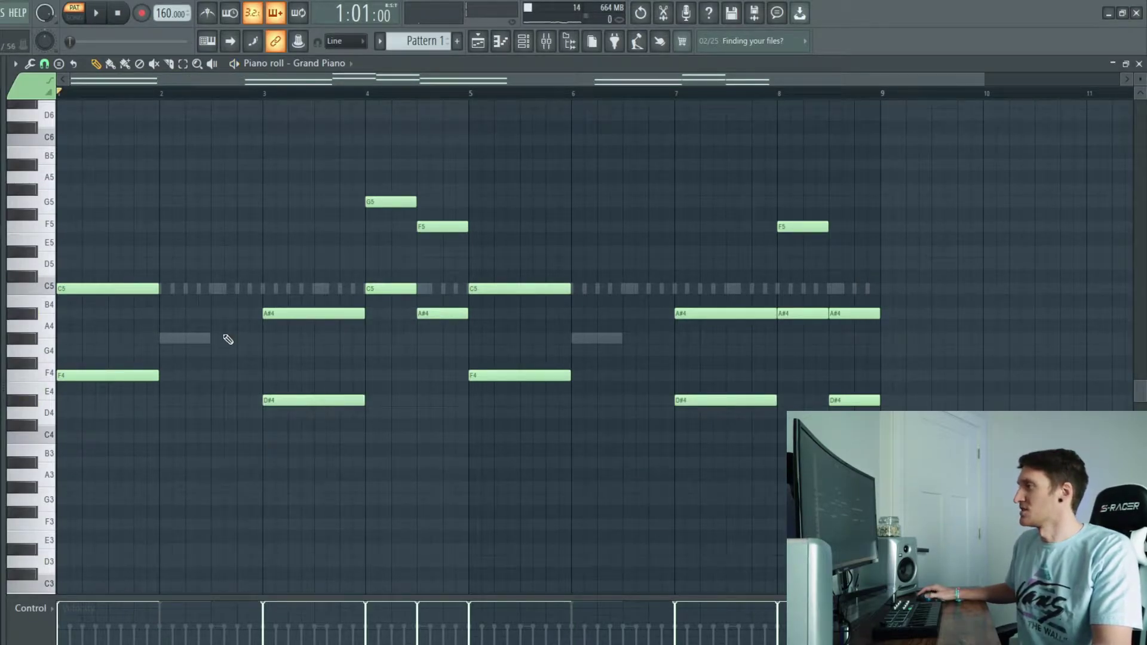
Lengthen the F4 and C5 notes starting in bars 1 and 5 to two bars each
drag(96, 231, 128, 479)
drag(159, 291, 296, 472)
key(space)
ctrl+click(291, 479)
key(c)
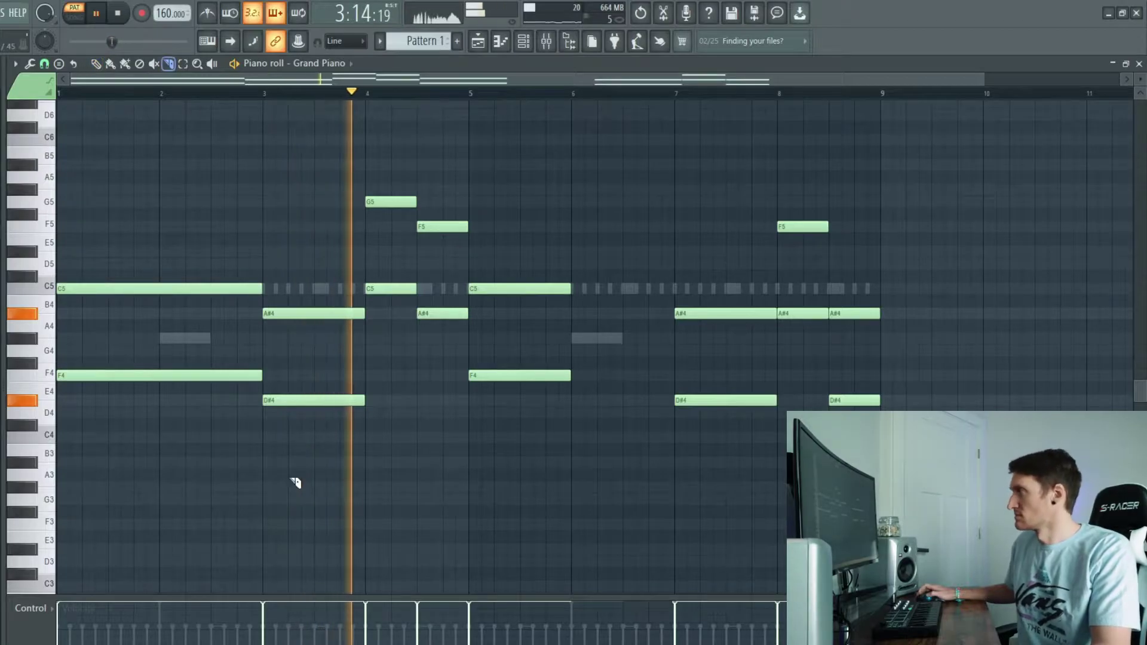
key(e)
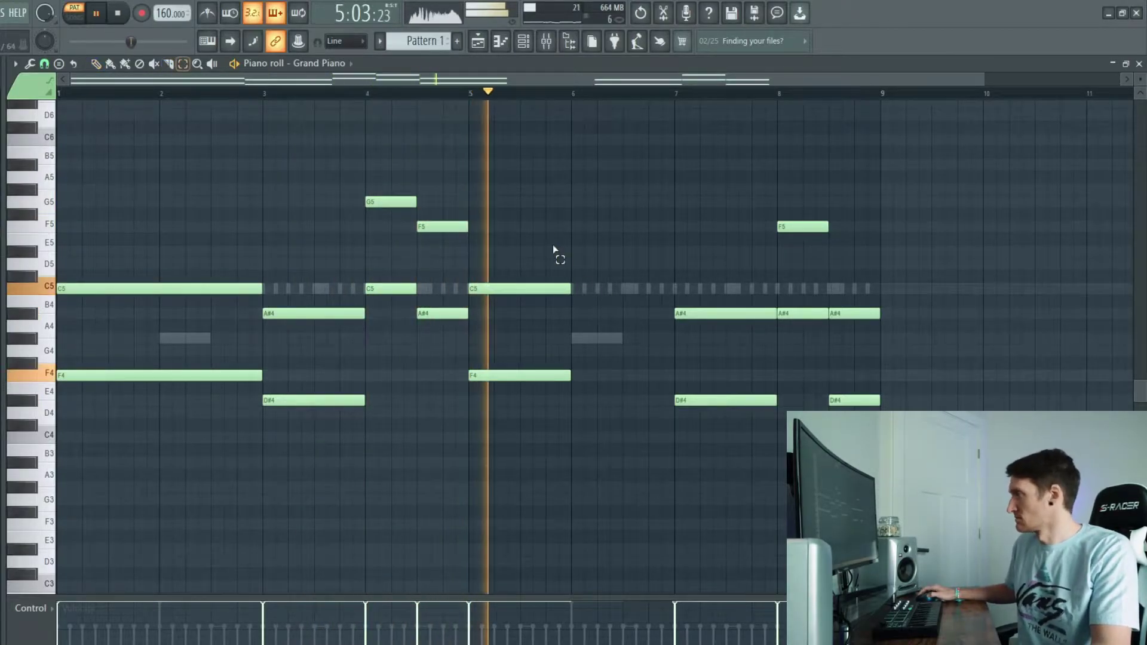
drag(553, 249, 584, 385)
drag(570, 288, 670, 286)
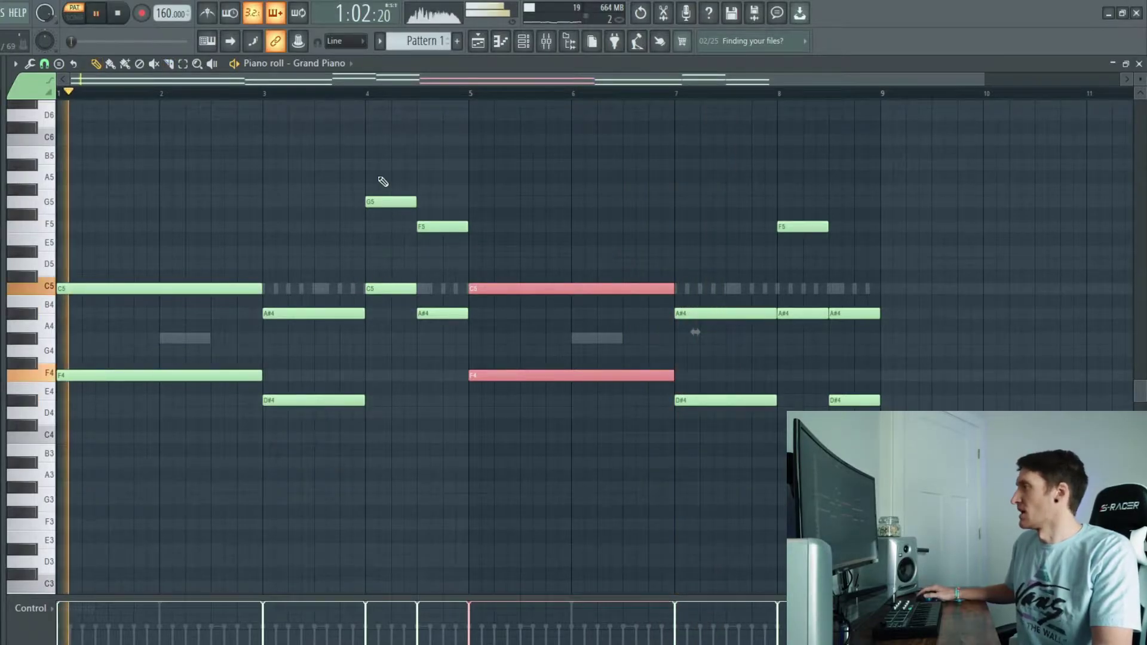
Delete the piano notes in bar 4 and in bars 7 and 8
drag(389, 160, 437, 387)
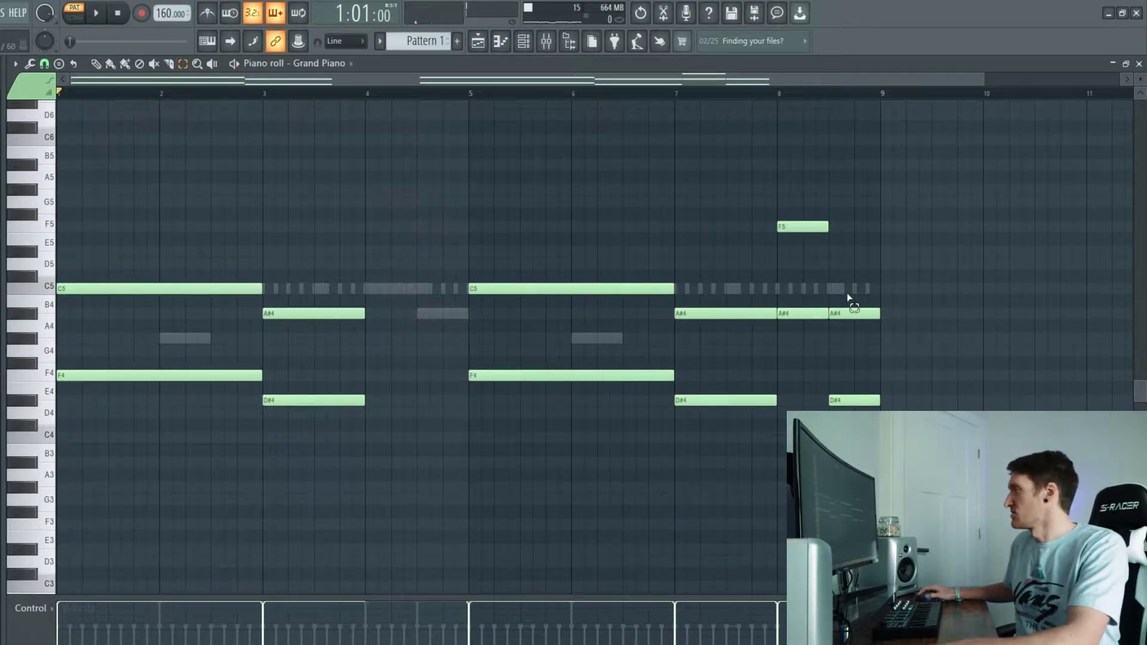
drag(711, 259, 895, 406)
key(Delete)
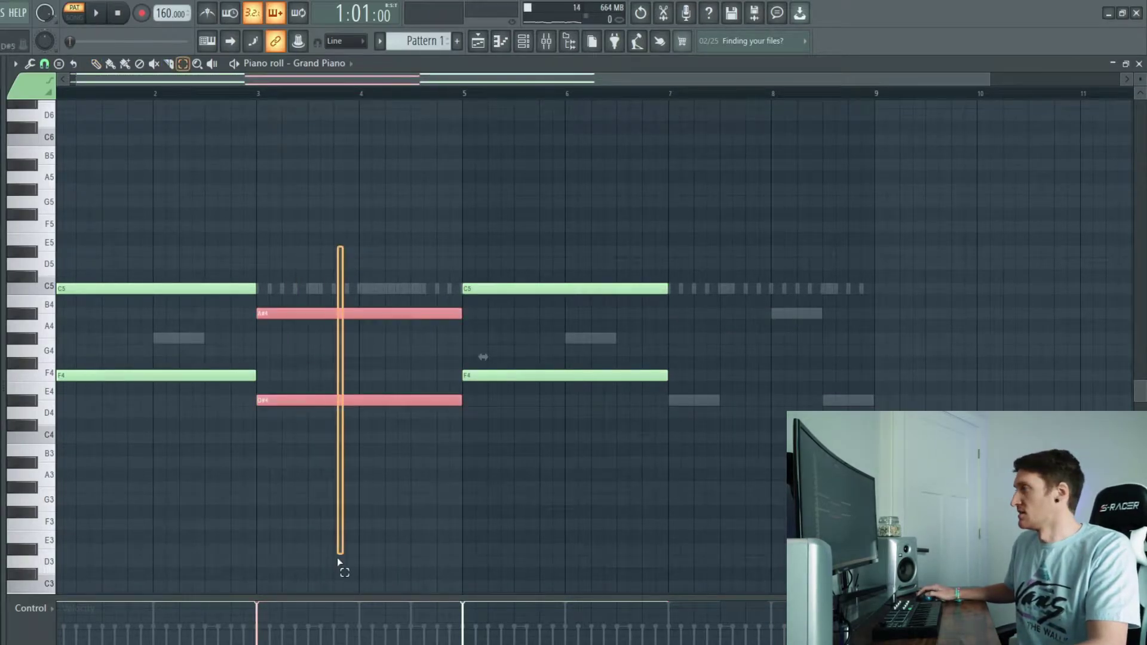
Duplicate the two-bar D#4 and A#4 notes from bar 3 to bar 7 and play the chords
drag(376, 317, 837, 316)
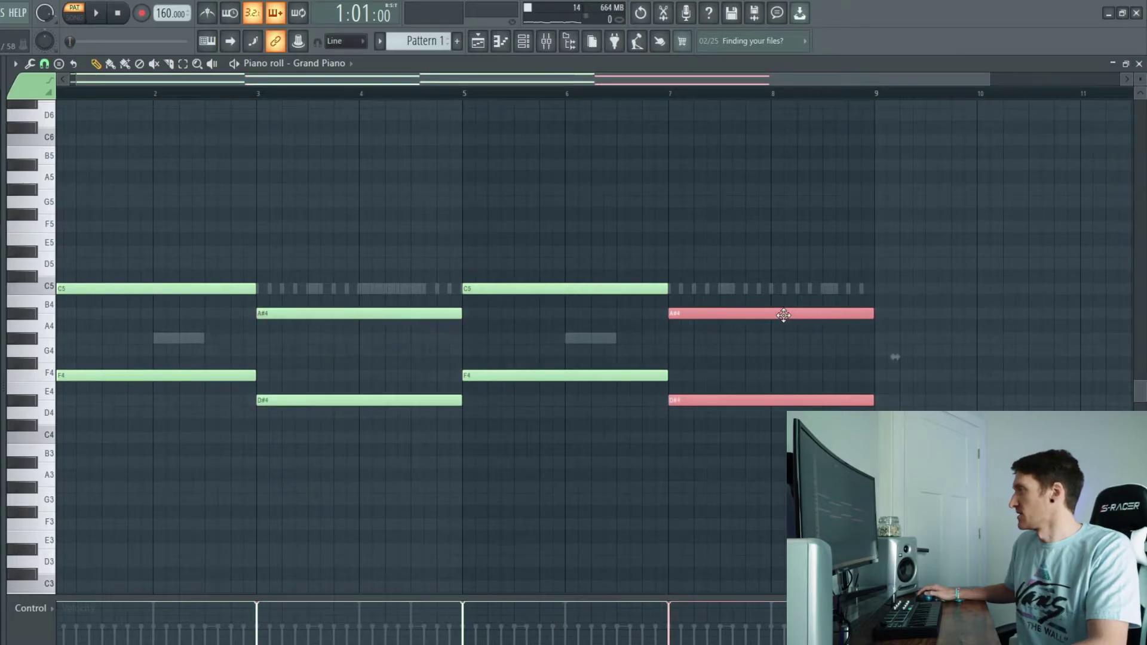
key(space)
click(791, 273)
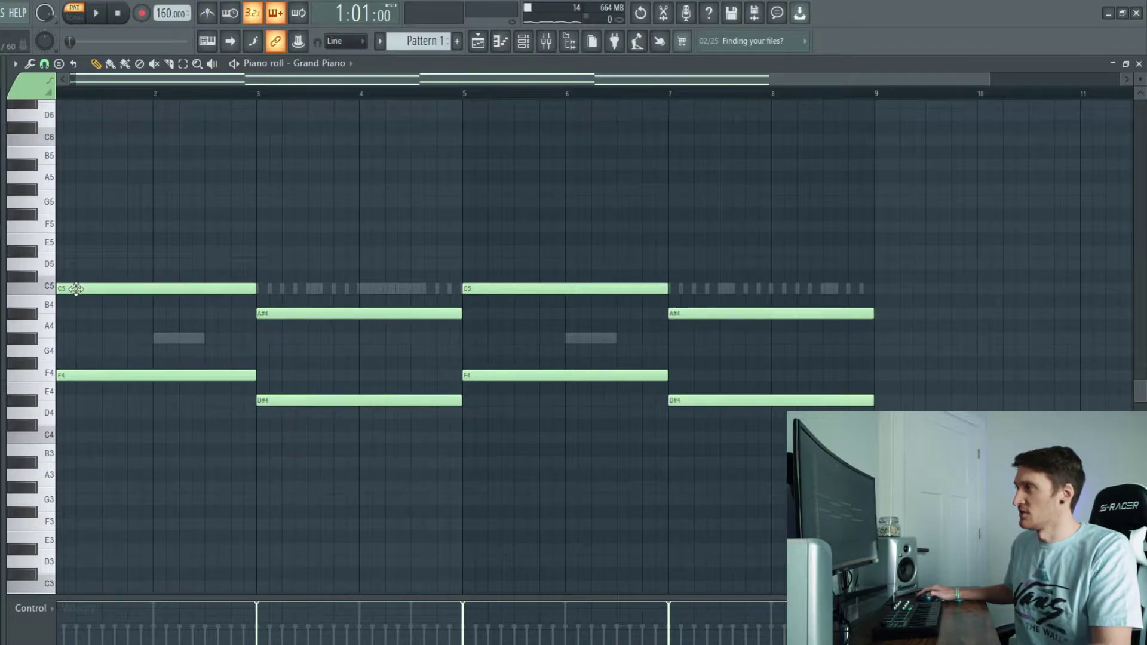
Fill in the chords with G#4 in bars 1 and 5 and G4 in bars 3 and 7, and play them back
click(95, 341)
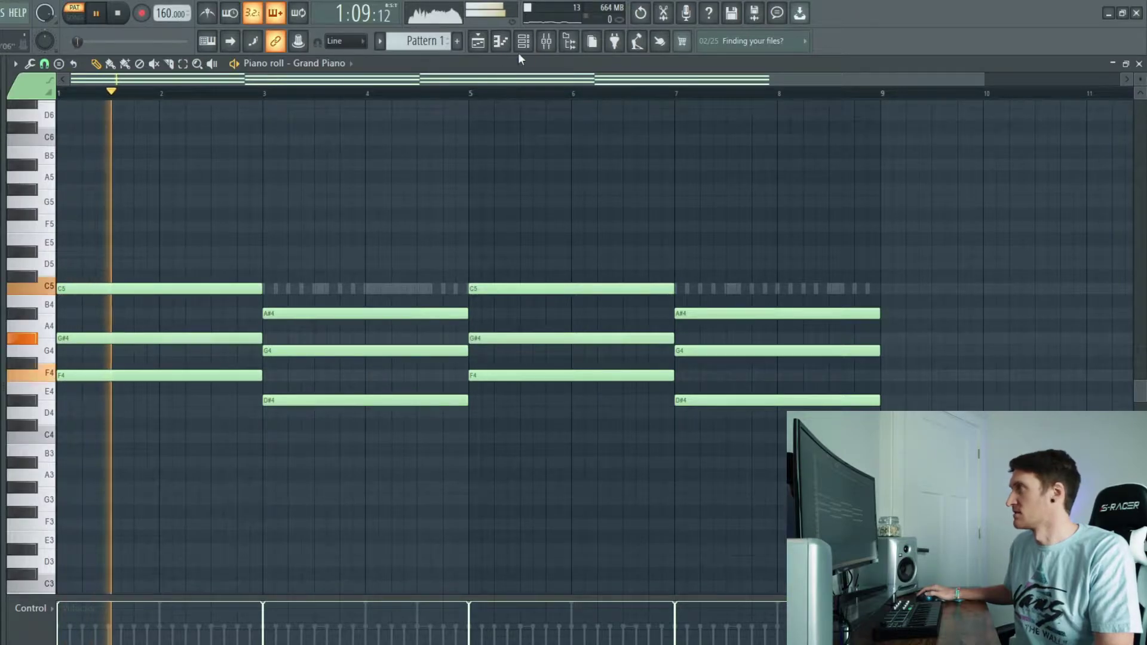
key(F6)
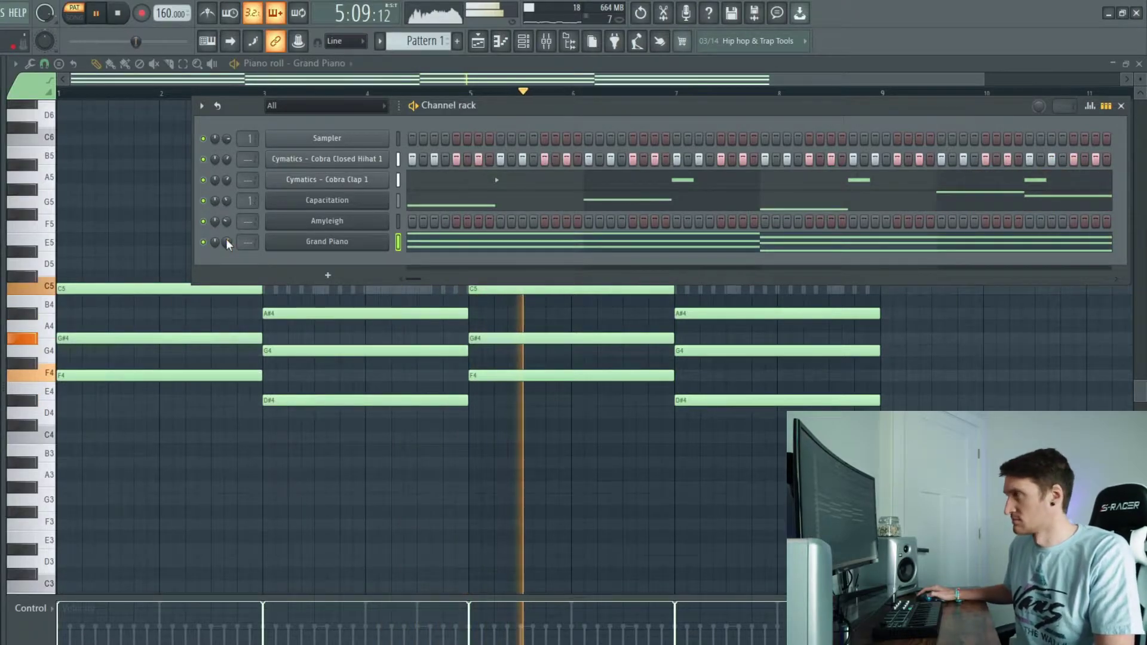
key(F6)
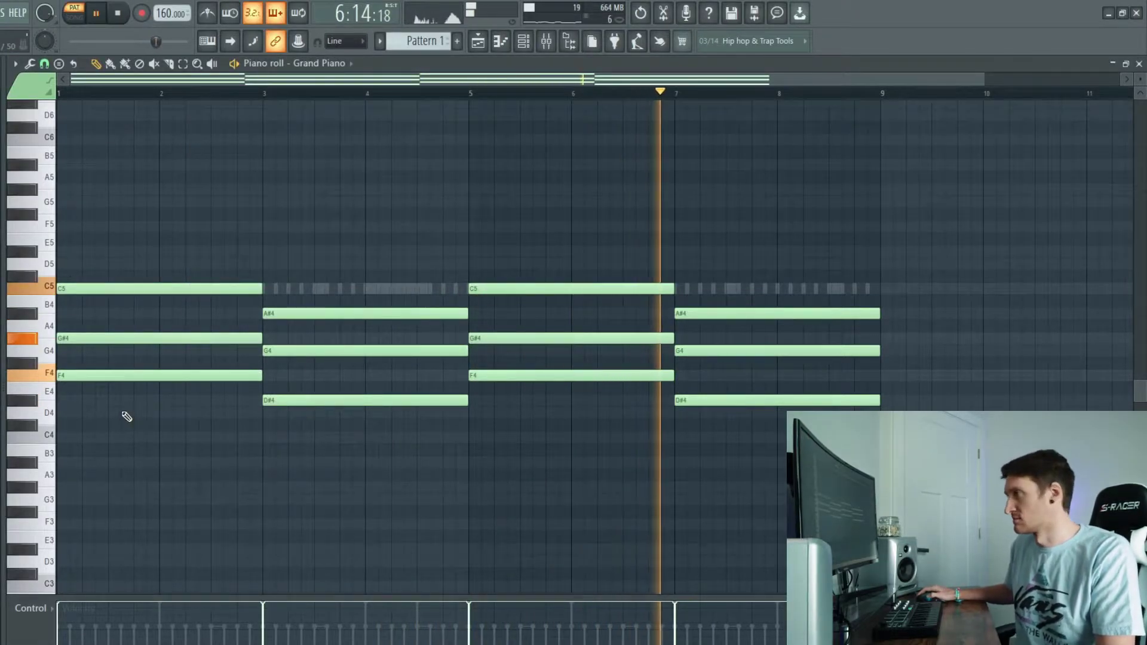
key(space)
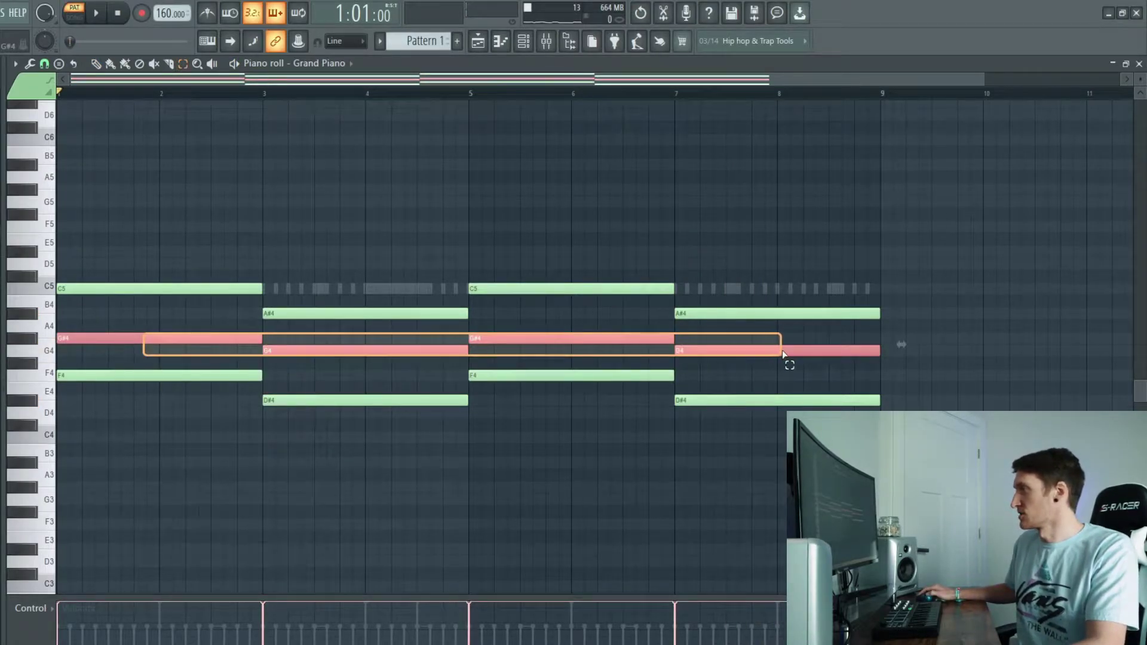
Raise the G#4 and G4 middle notes of all four chords by one octave and play the result
drag(783, 354, 784, 355)
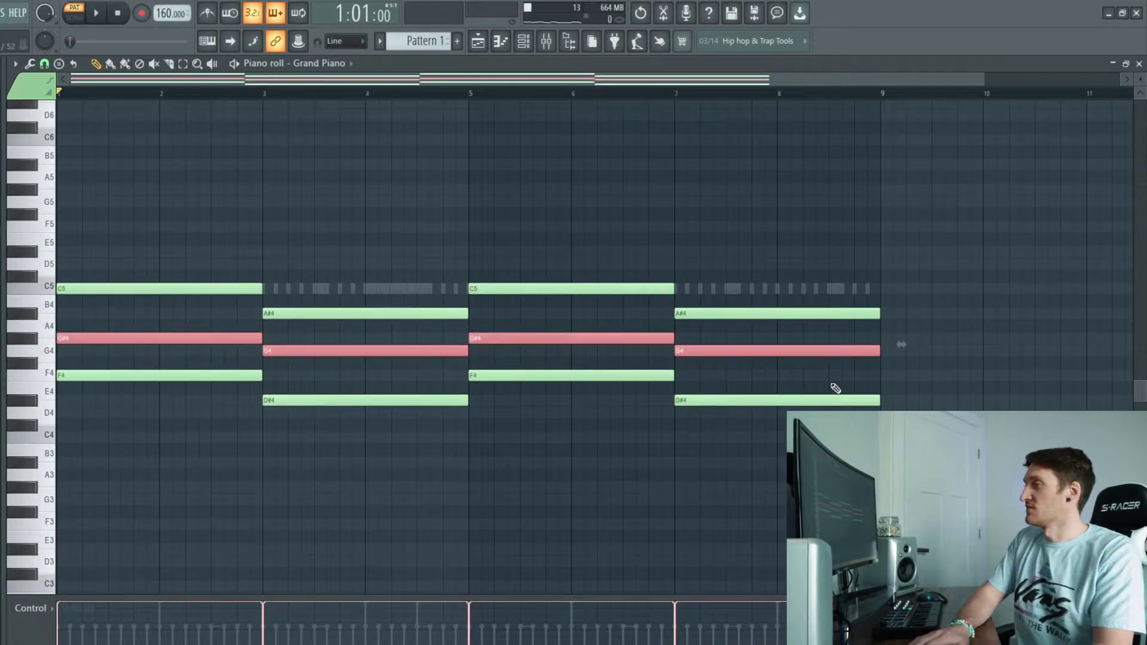
key(ctrl+Up)
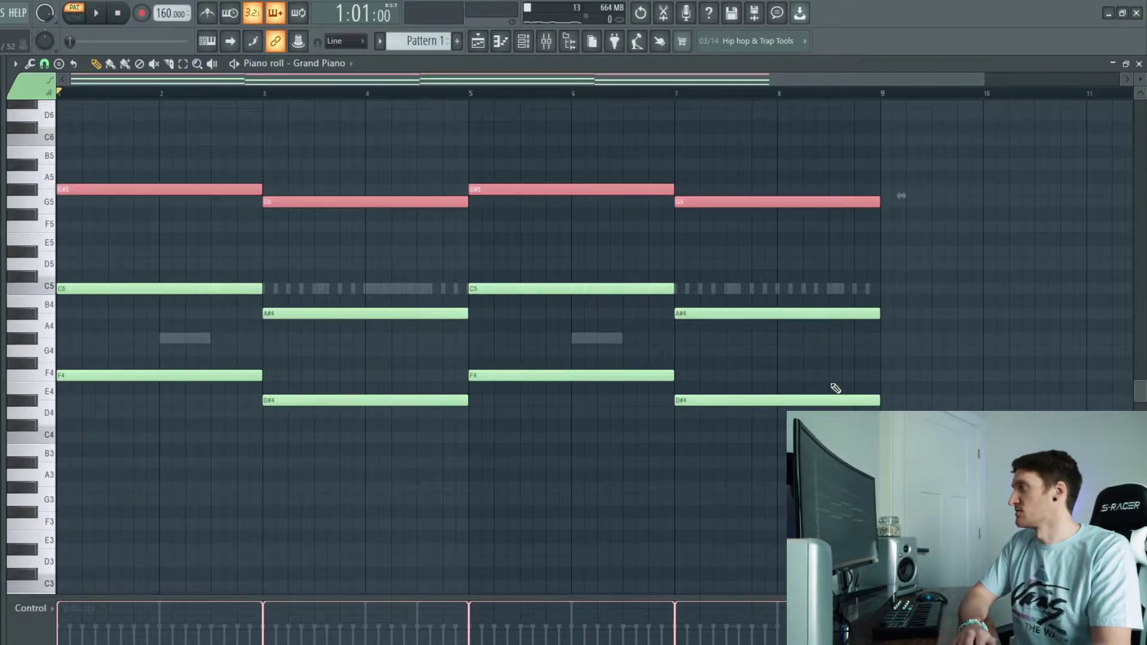
key(space)
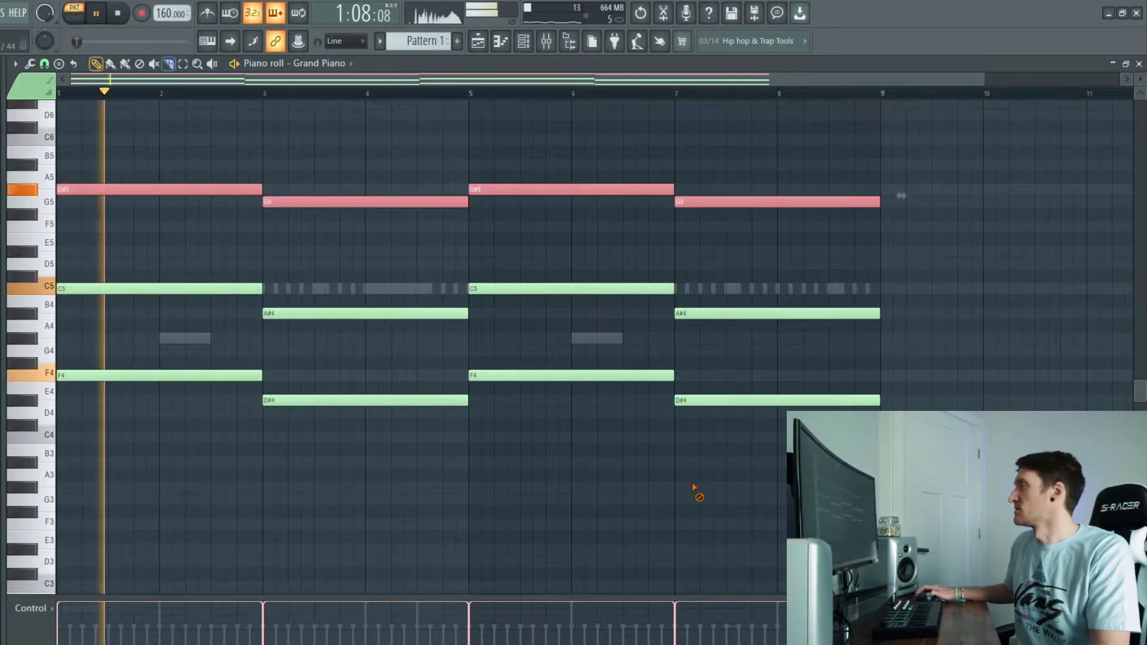
key(ctrl+d)
Copy the Grand Piano chord notes and paste them into the Amyleigh channel
click(511, 51)
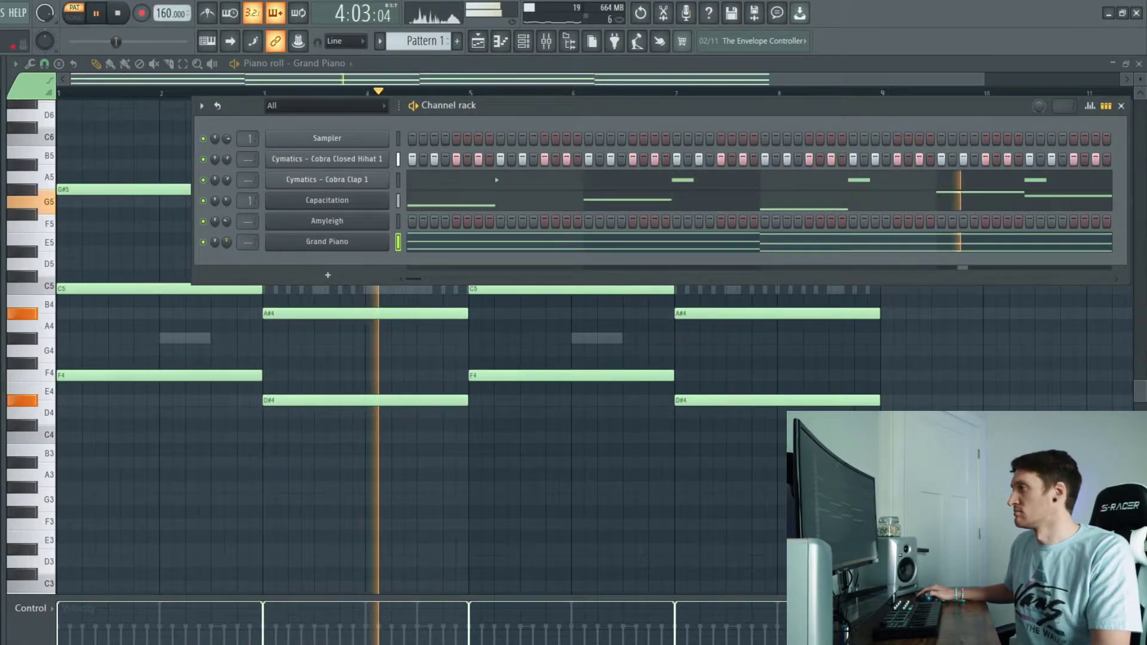
right_click(319, 246)
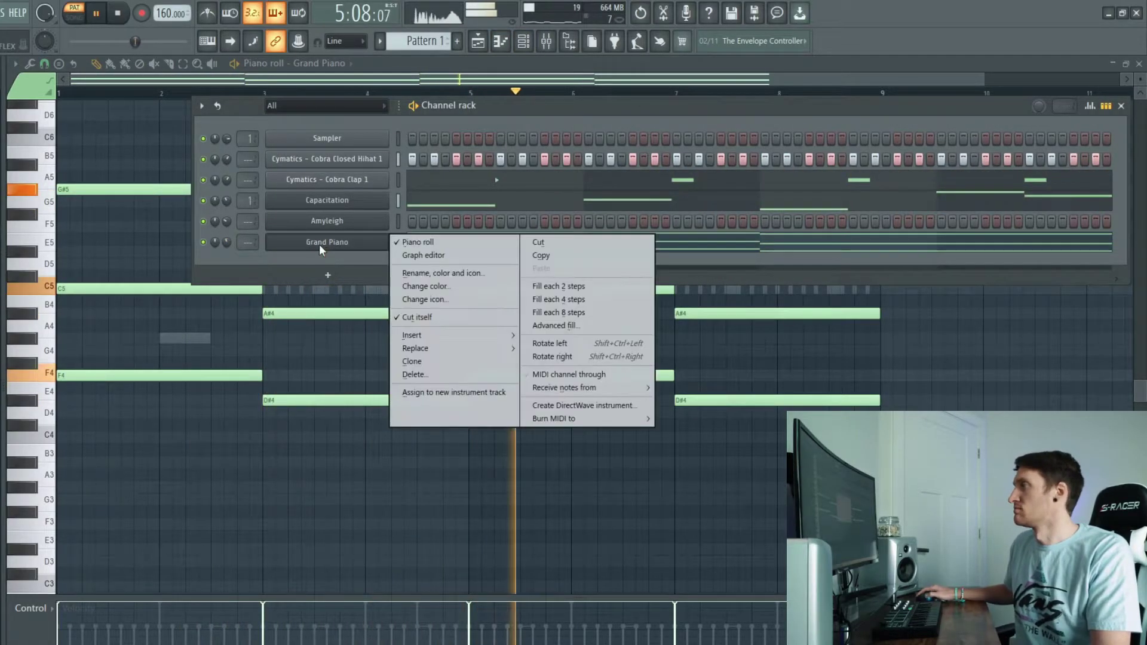
click(542, 256)
right_click(399, 219)
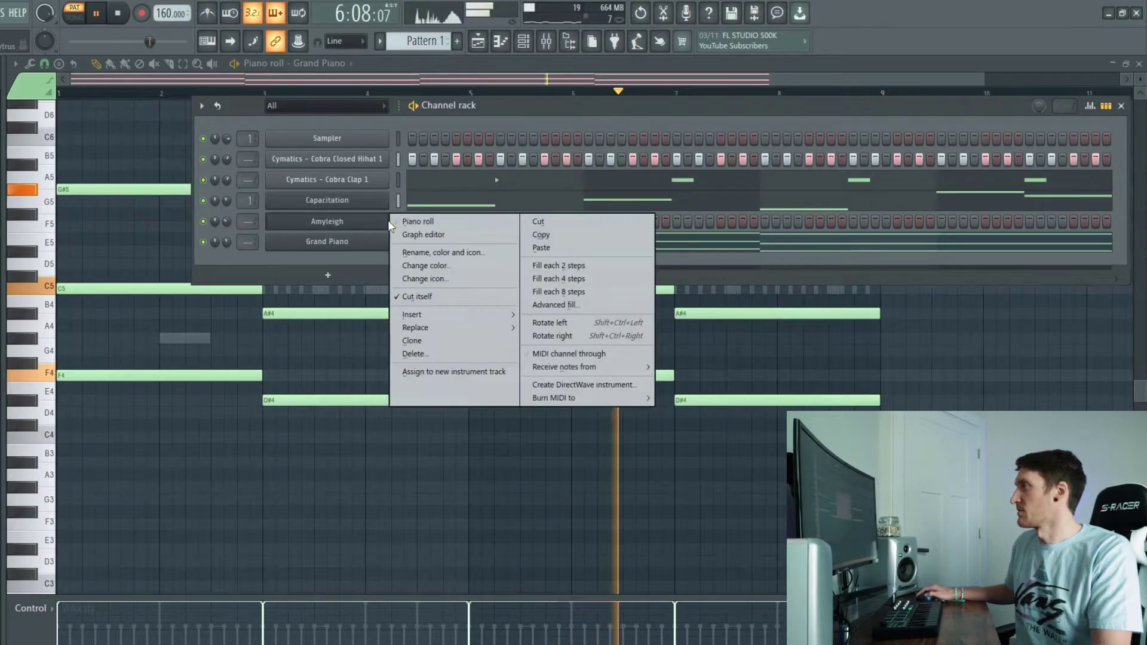
click(538, 246)
Lower the volumes of the Amyleigh and Grand Piano channels and deselect the piano notes
drag(227, 222, 227, 225)
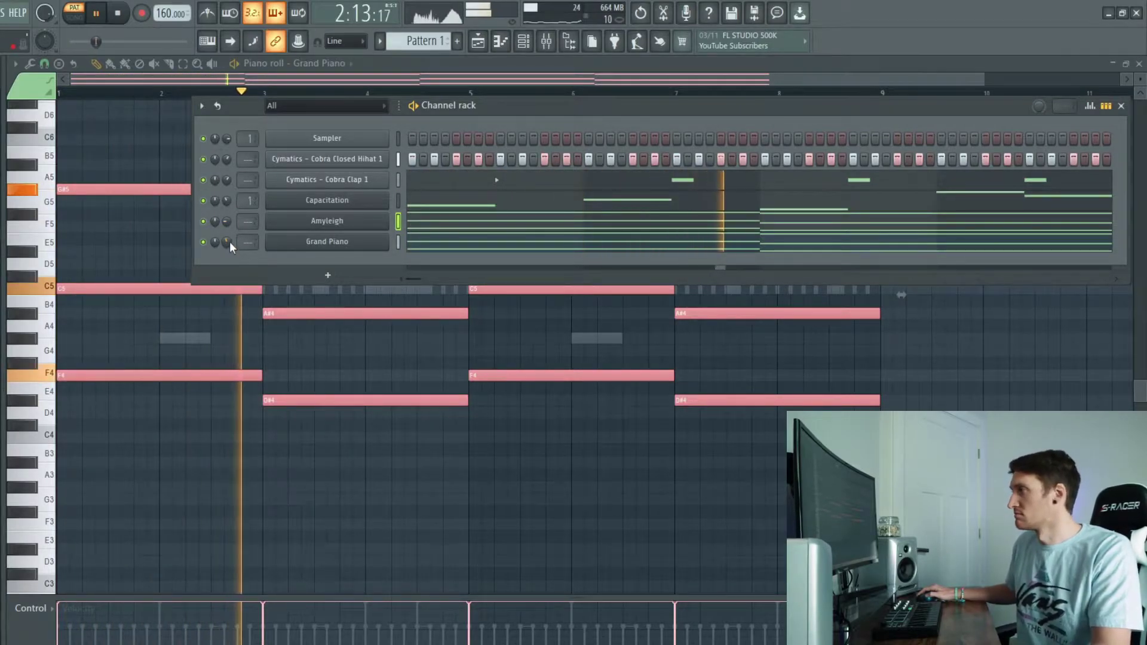
drag(229, 241, 228, 256)
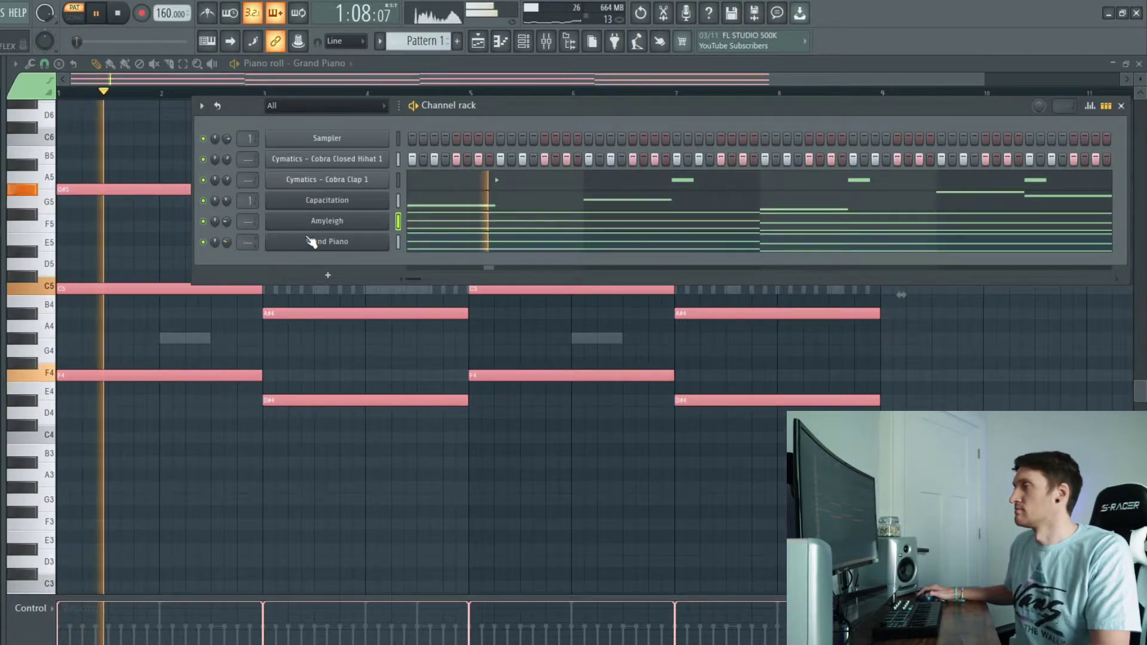
ctrl+click(124, 236)
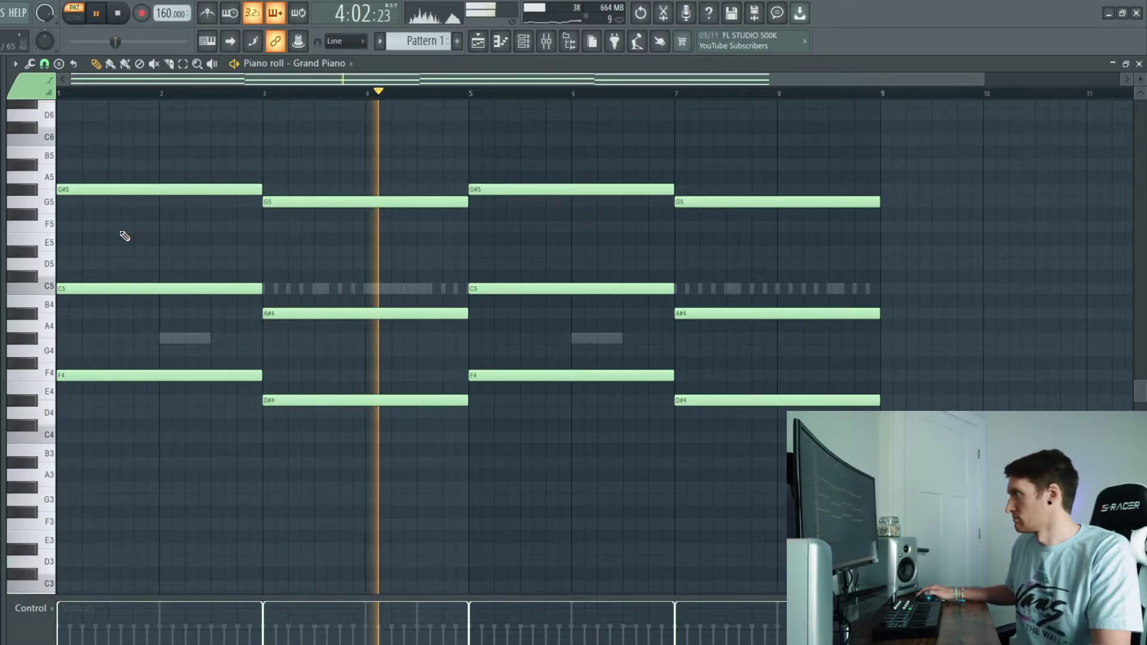
Add the Cymatics KEYS Butterfly sample as a new channel and copy the Grand Piano chords into it
click(523, 42)
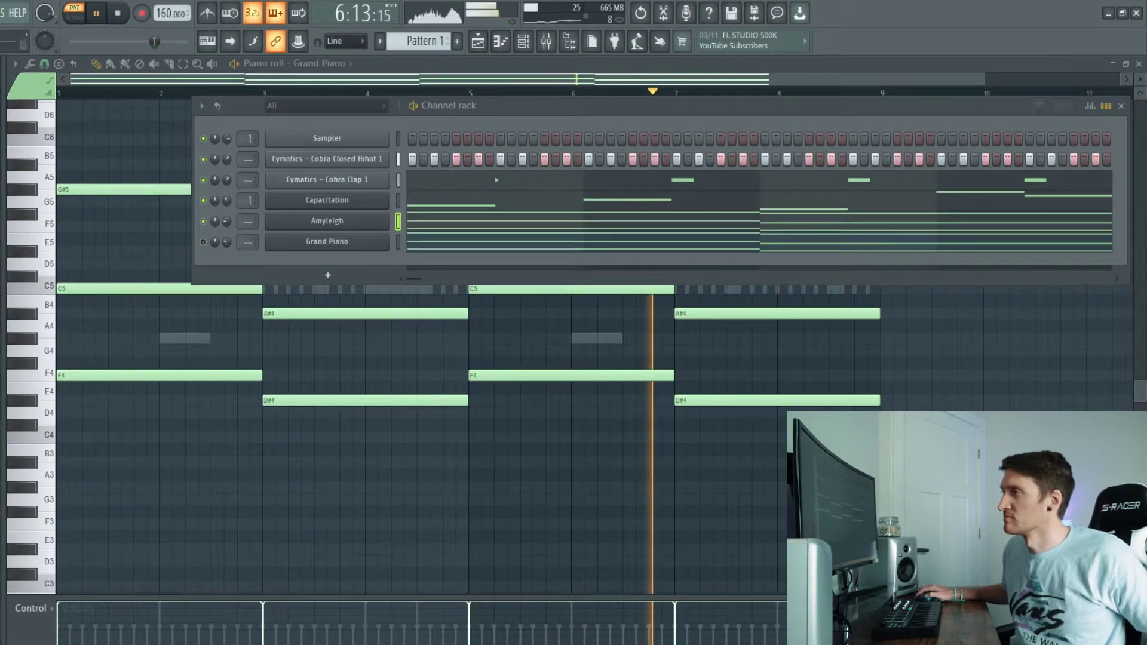
drag(1, 263, 364, 261)
right_click(301, 245)
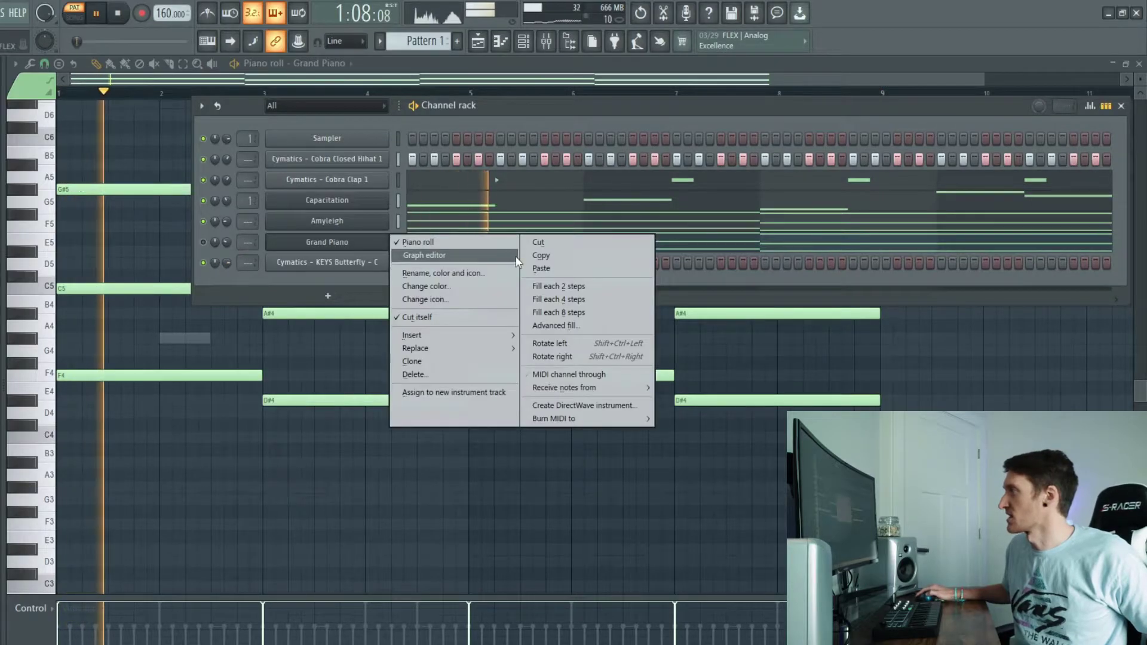
click(533, 256)
right_click(364, 263)
click(561, 288)
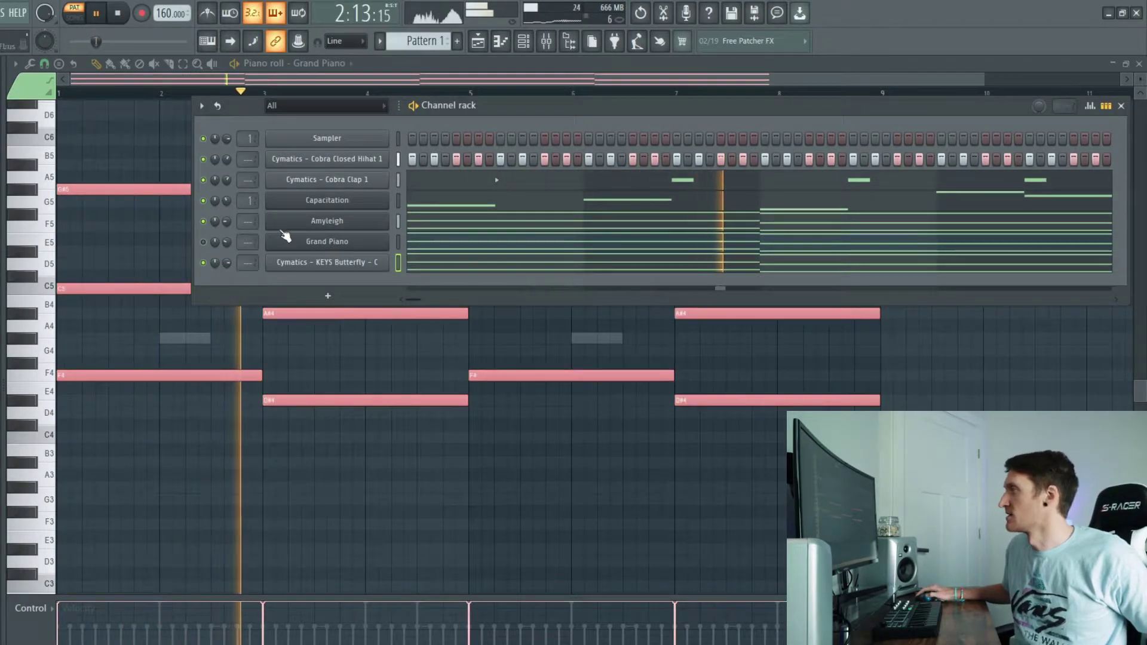
Delete the Grand Piano channel and turn down the volume of the Capacitation lead channel
right_click(359, 242)
click(412, 374)
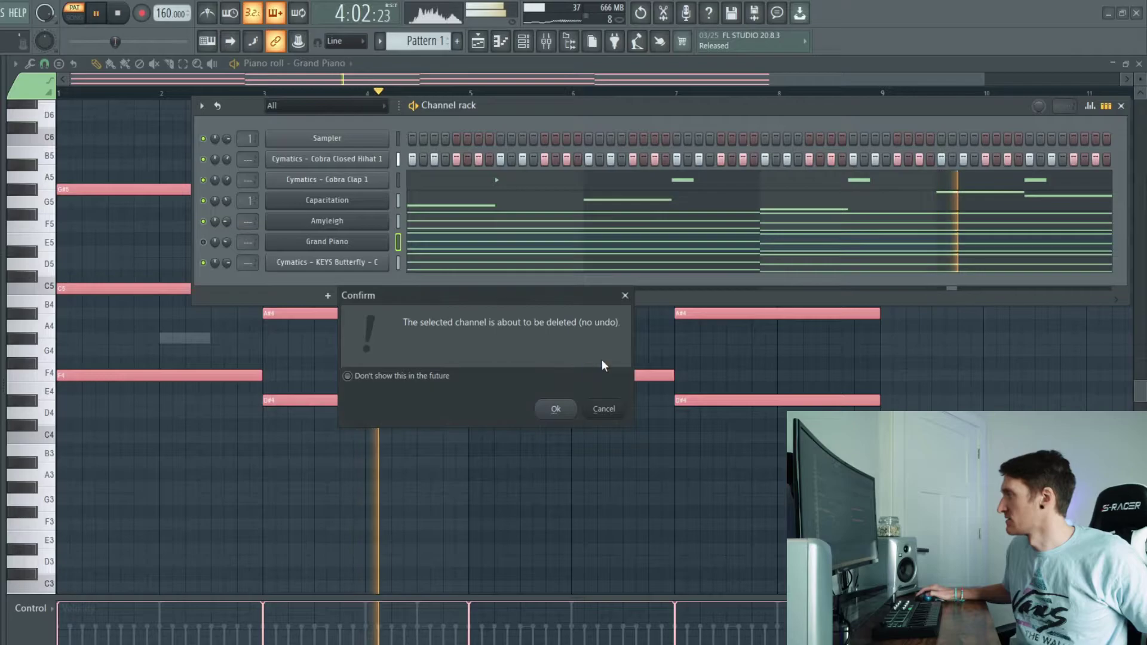
click(555, 408)
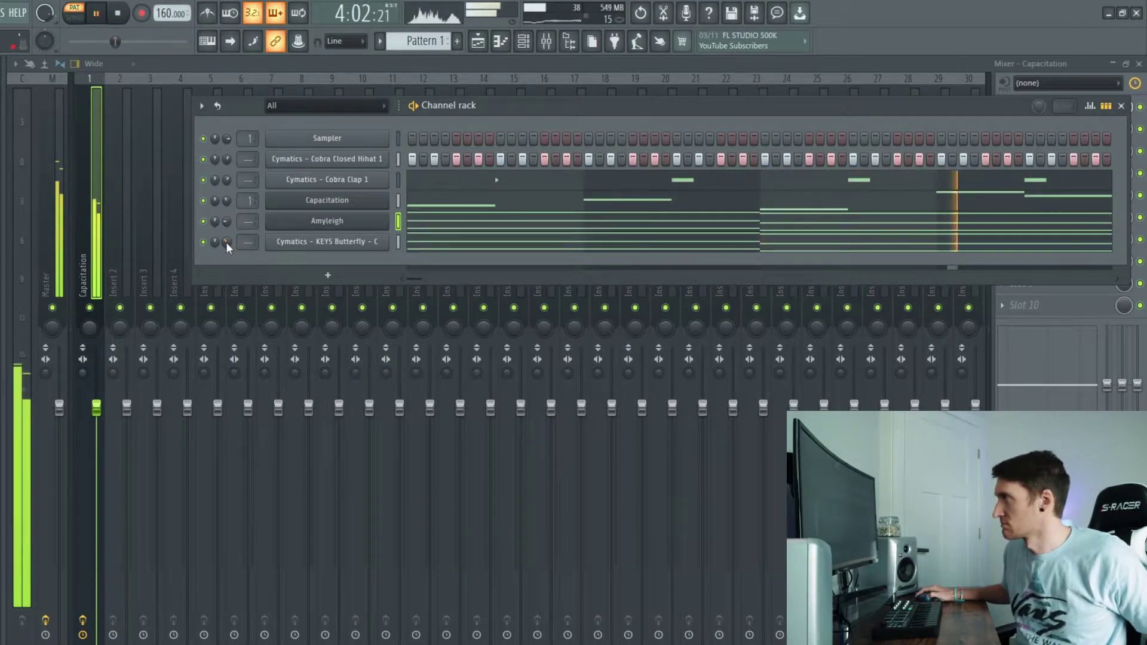
drag(227, 200, 226, 215)
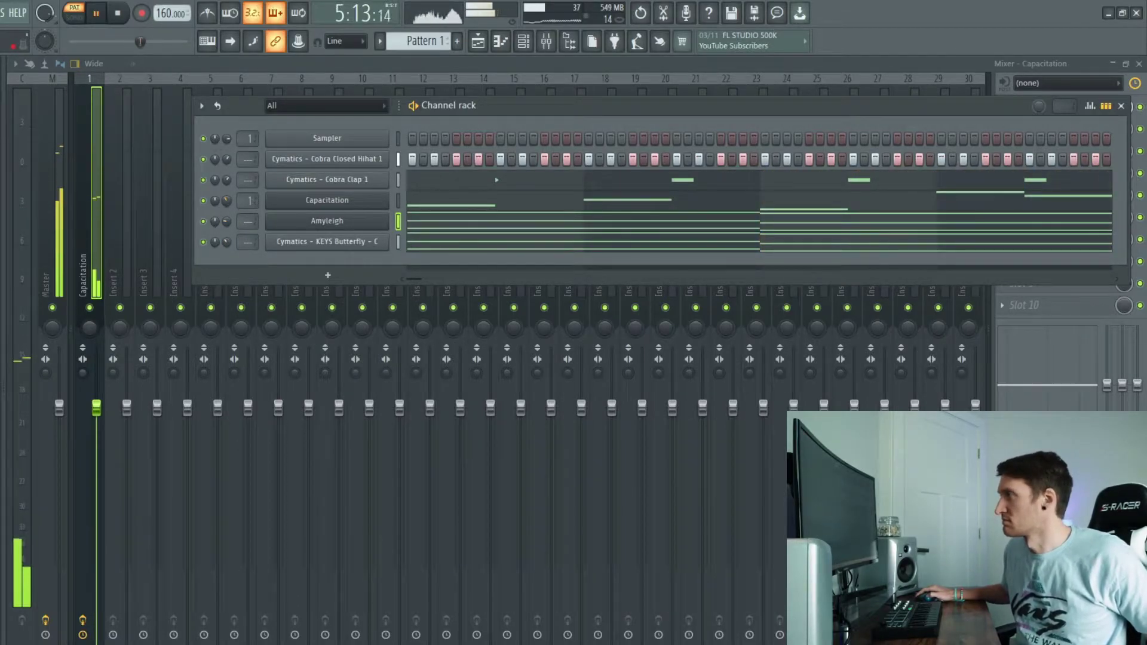
Try the Dark Resonance and Forward March presets from the Arksun Cityscape pack on the Capacitation lead channel
click(358, 202)
scroll(314, 340, down, 3)
click(298, 369)
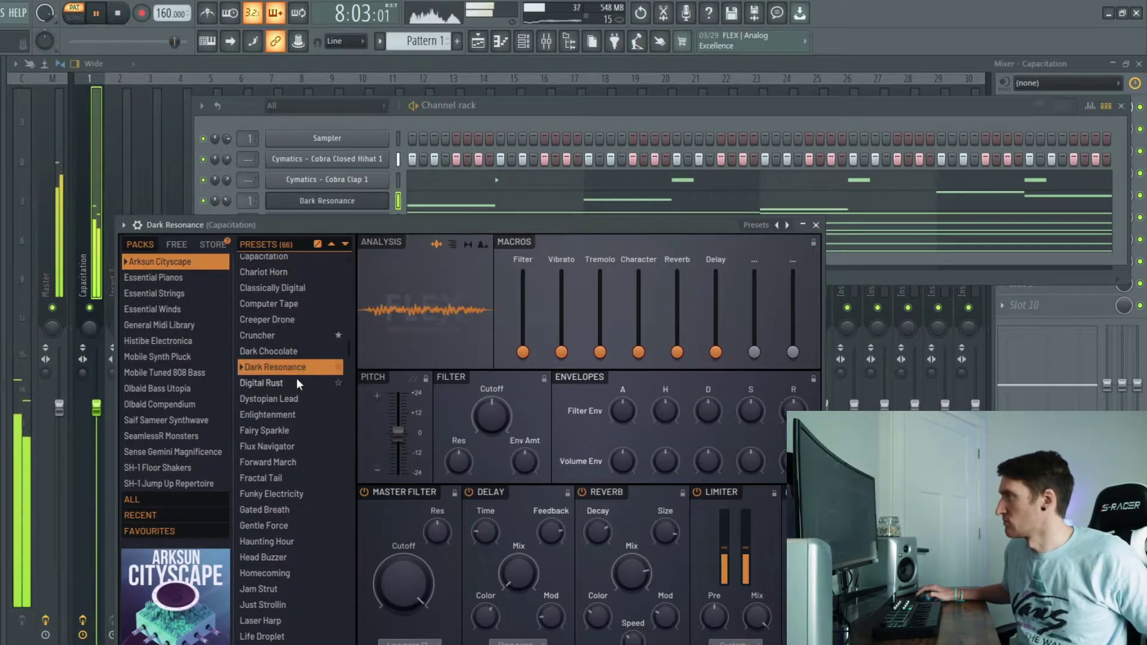
scroll(296, 381, down, 3)
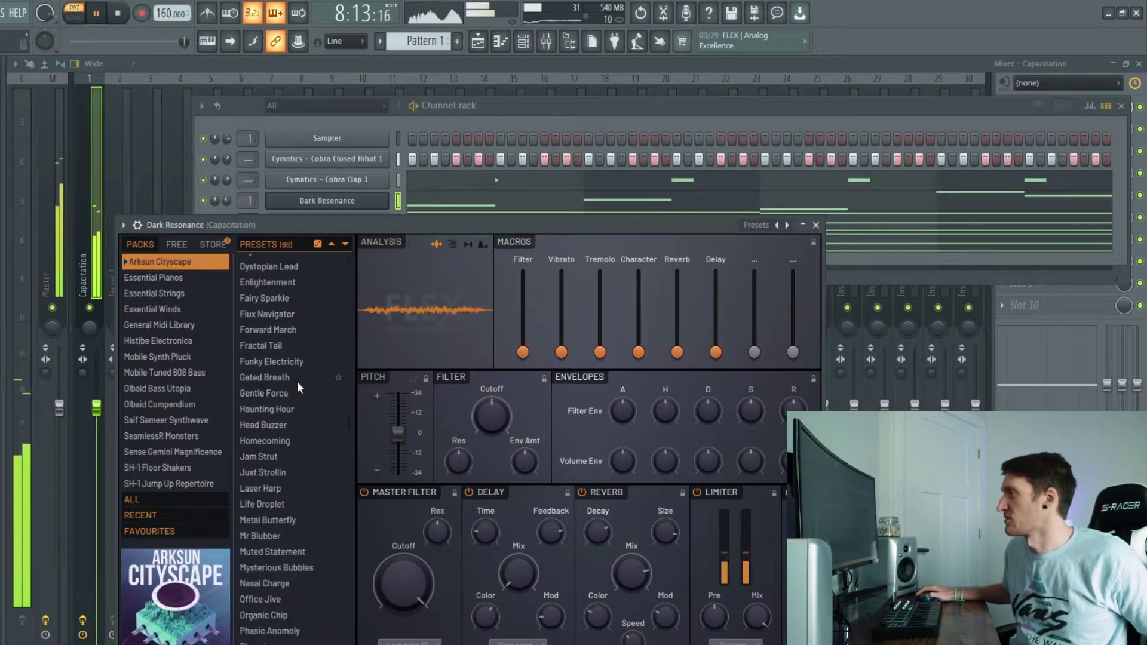
click(285, 333)
scroll(292, 389, down, 3)
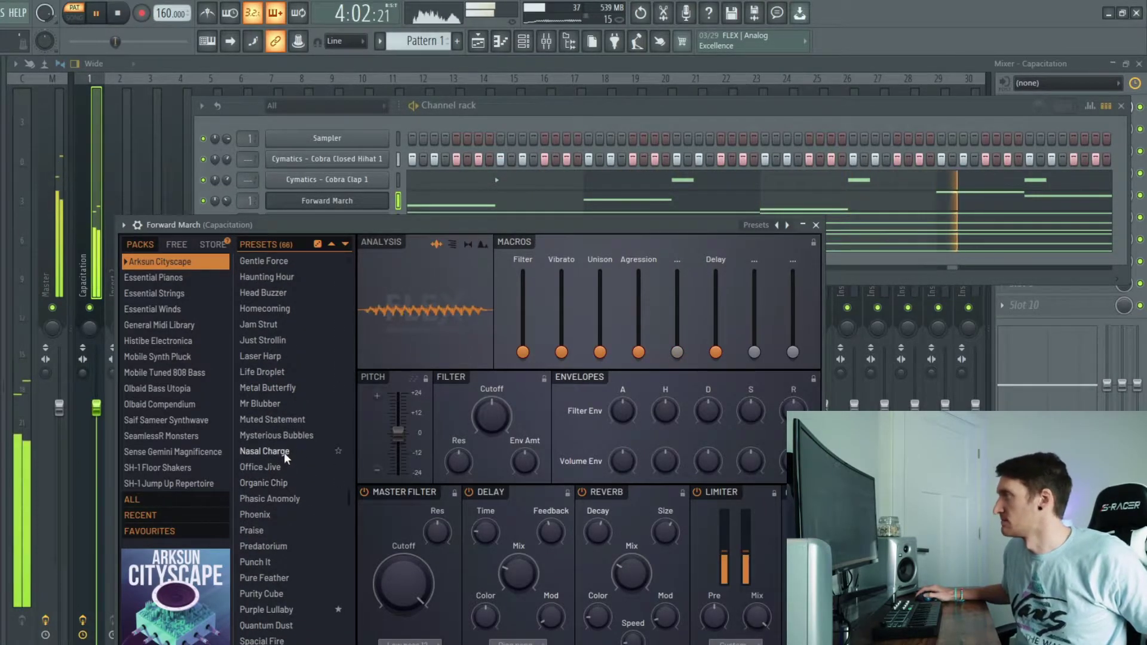
Move the FLEX window clear of the channel list and slightly adjust the Amyleigh channel's volume
drag(416, 228, 406, 292)
mouse_move(229, 224)
mouse_down()
mouse_move(230, 245)
mouse_move(230, 225)
mouse_up()
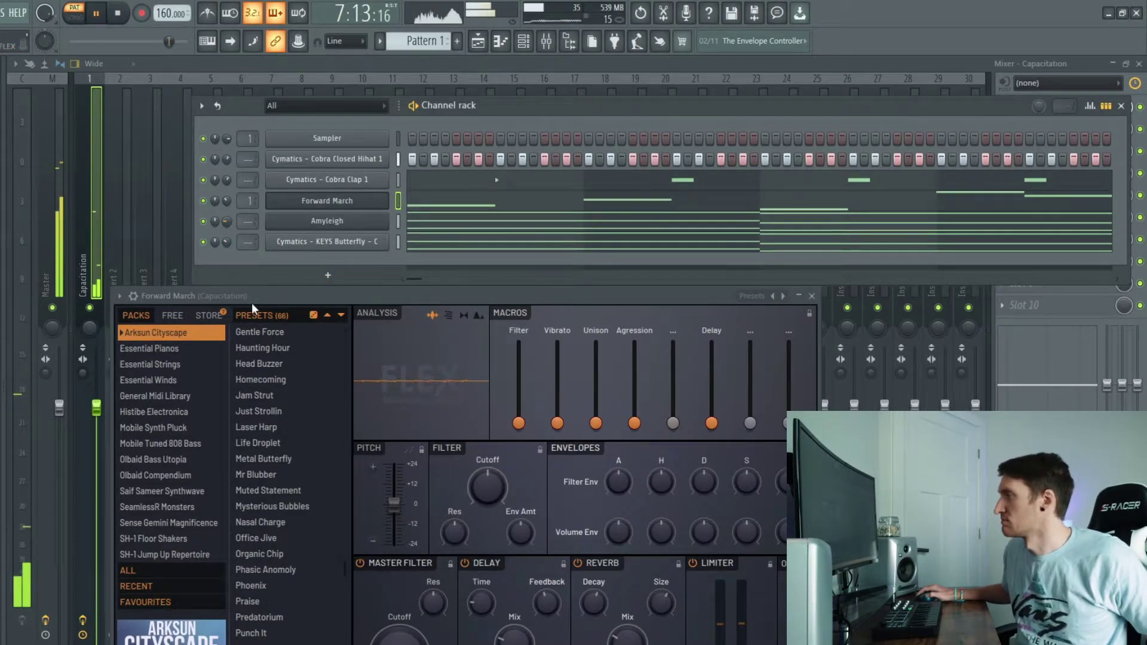
Audition the Space Flute and Stardust Travels presets from the Olbaid Compendium pack for the lead melody
click(303, 474)
scroll(300, 475, down, 4)
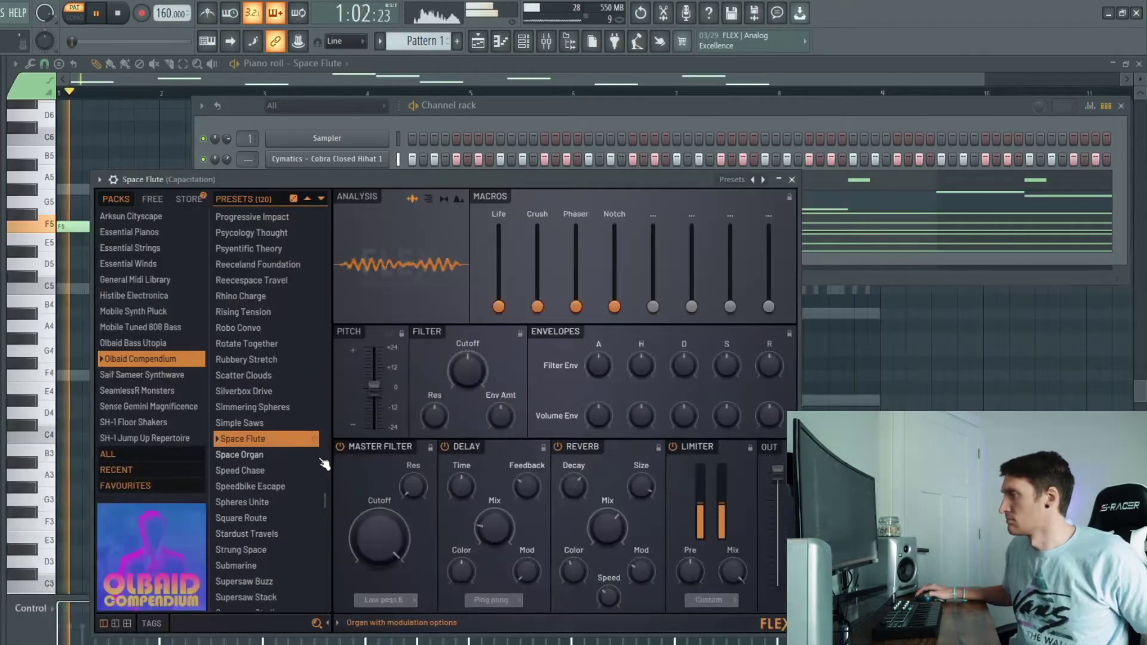
scroll(247, 480, down, 2)
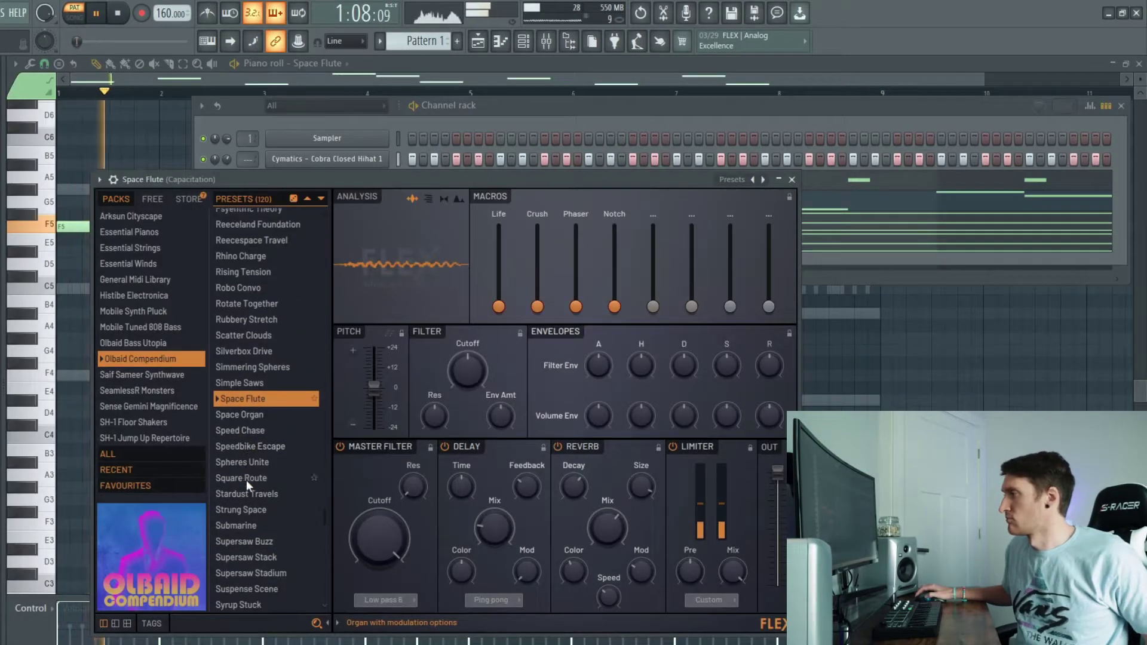
click(246, 460)
scroll(246, 460, down, 3)
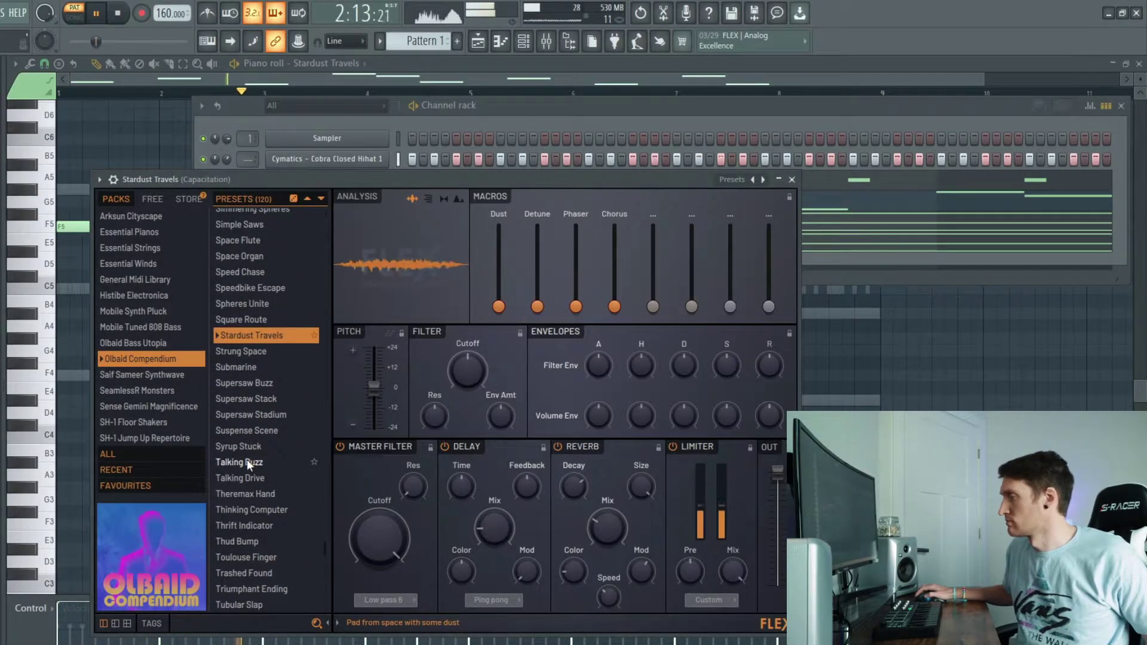